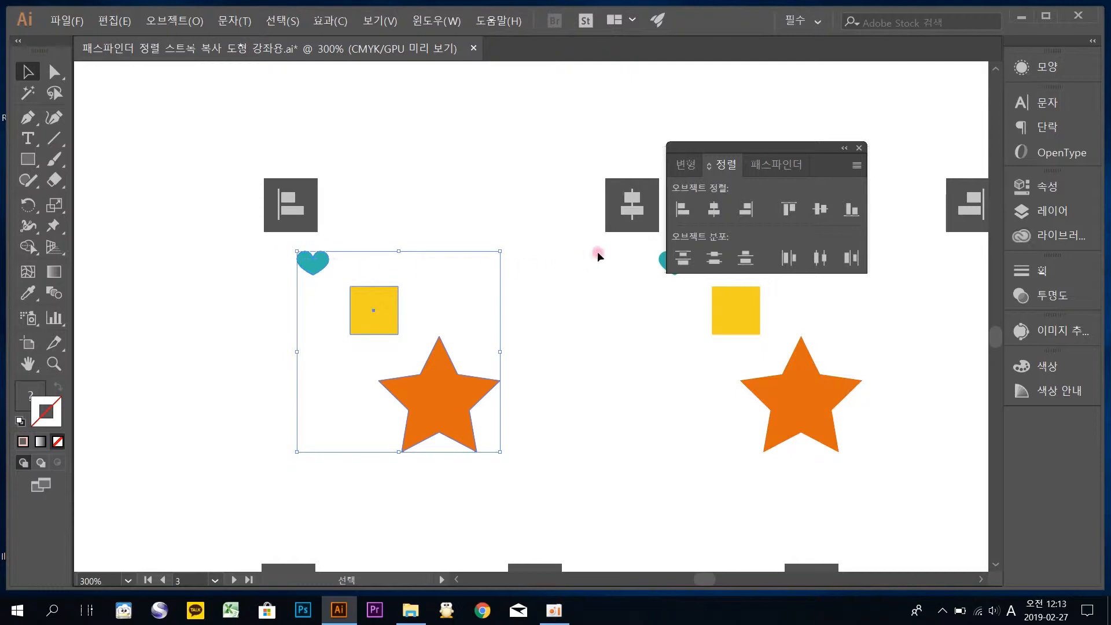
Align the selected heart, square and star in the first group along their left edges
click(678, 216)
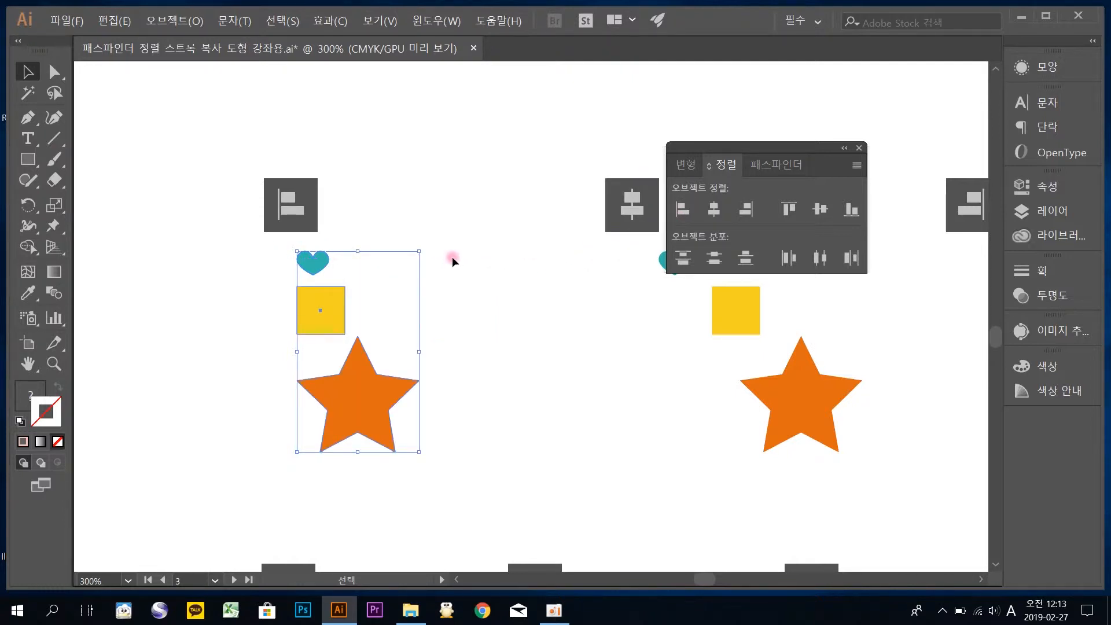
key(ctrl+z)
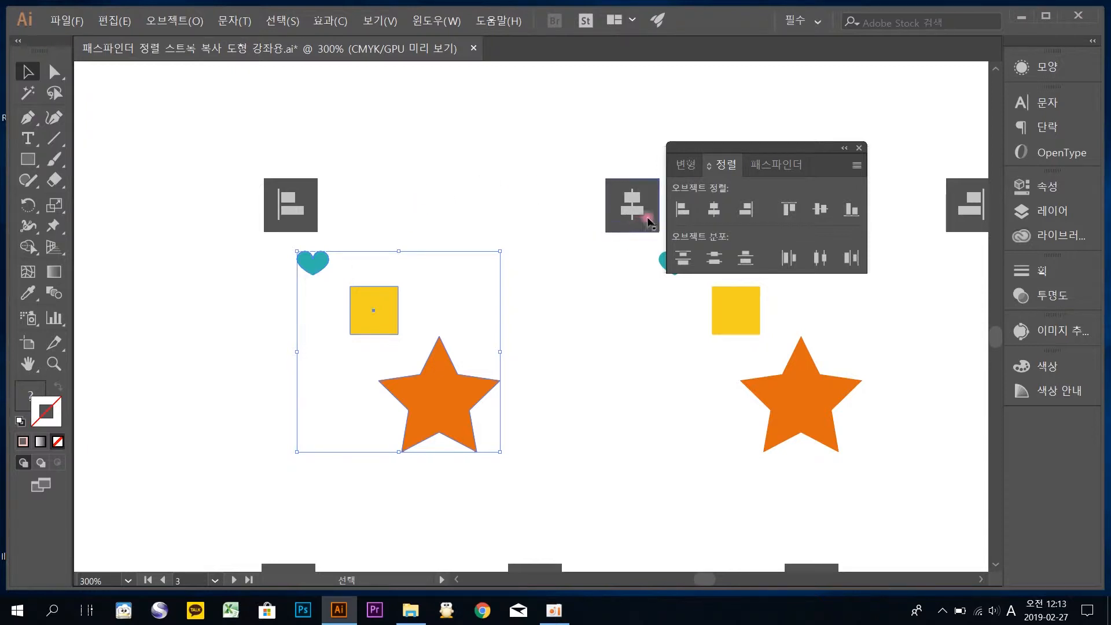
click(682, 210)
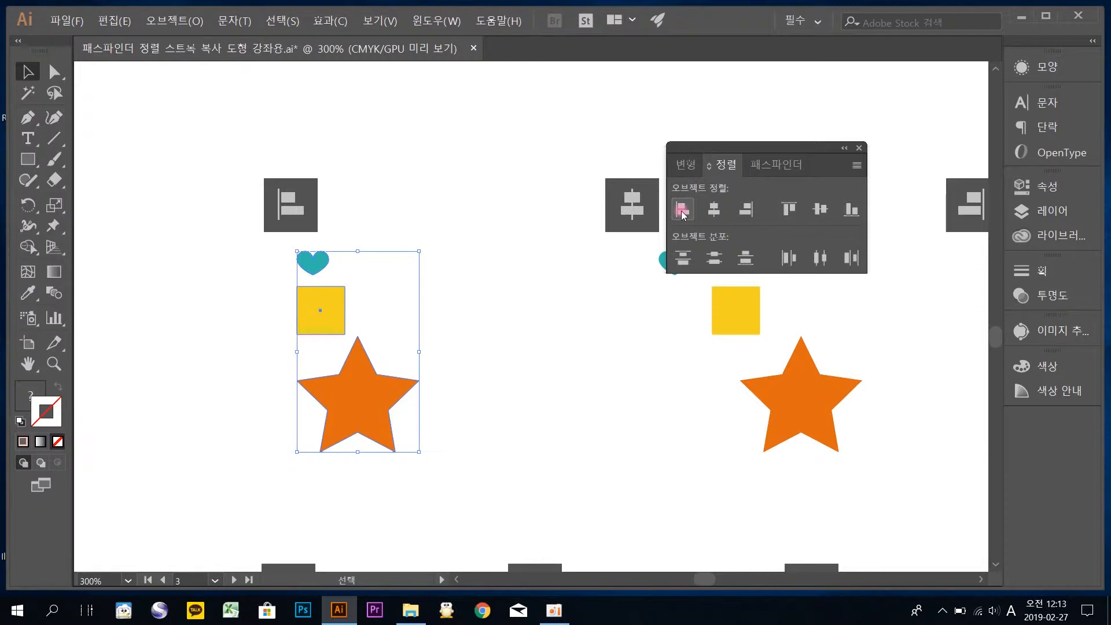
Align the heart, square and star below the horizontal-center sample icon on a shared horizontal center, and deselect them
drag(636, 224, 293, 220)
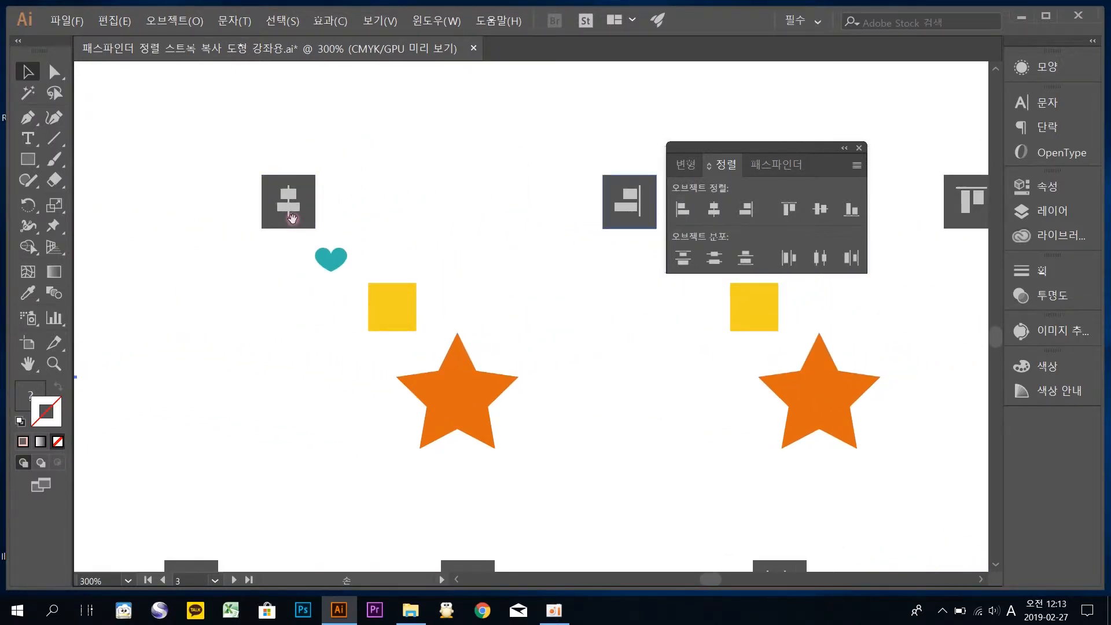
drag(530, 473, 584, 471)
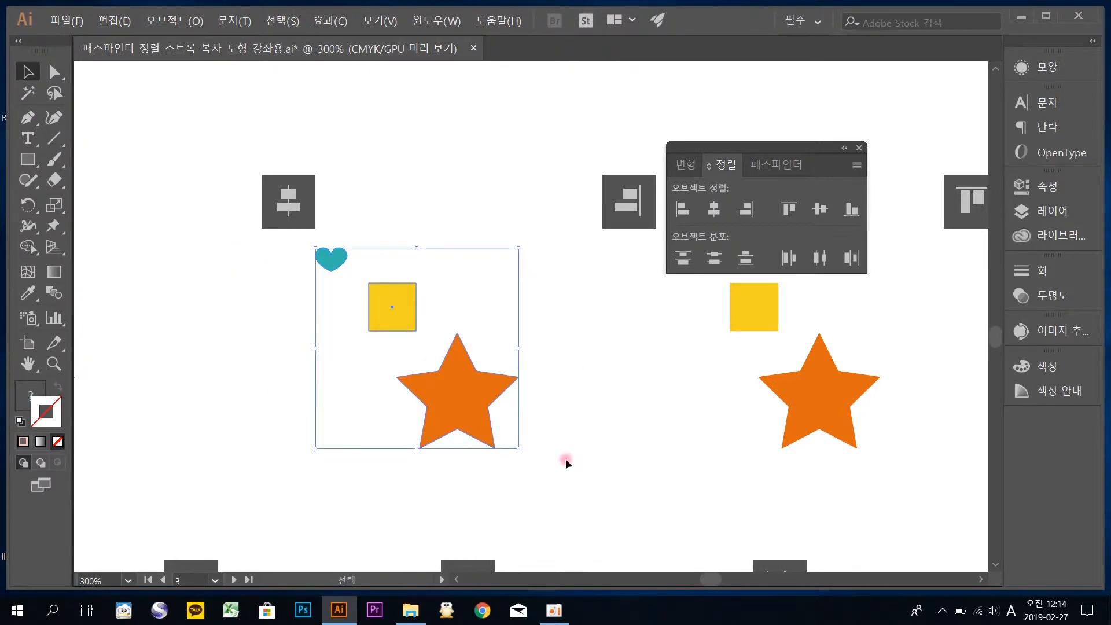
click(720, 216)
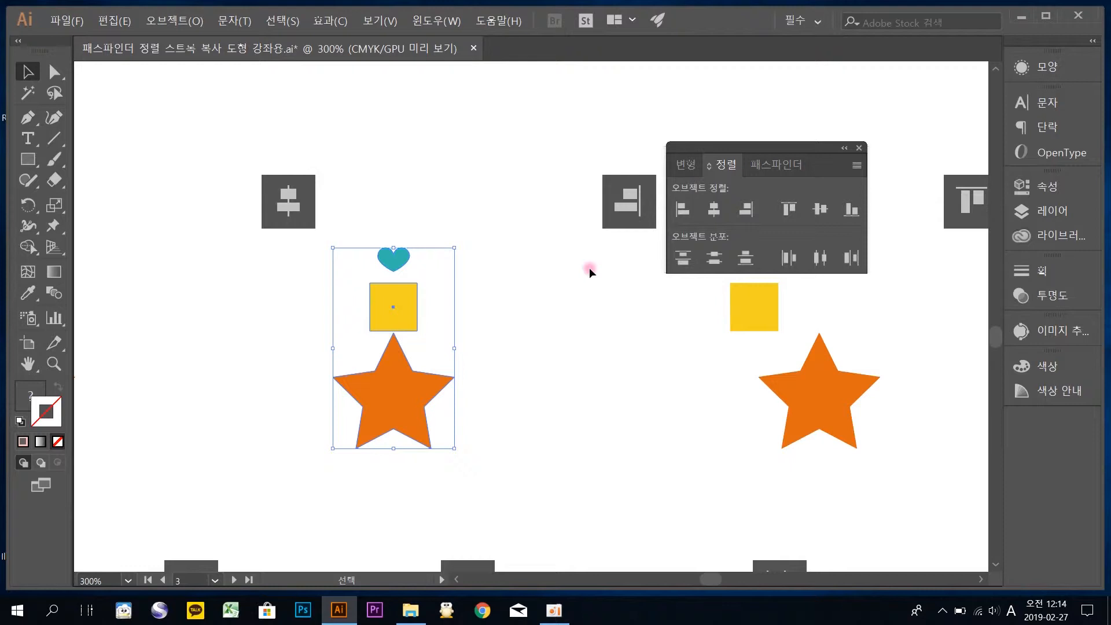
click(580, 277)
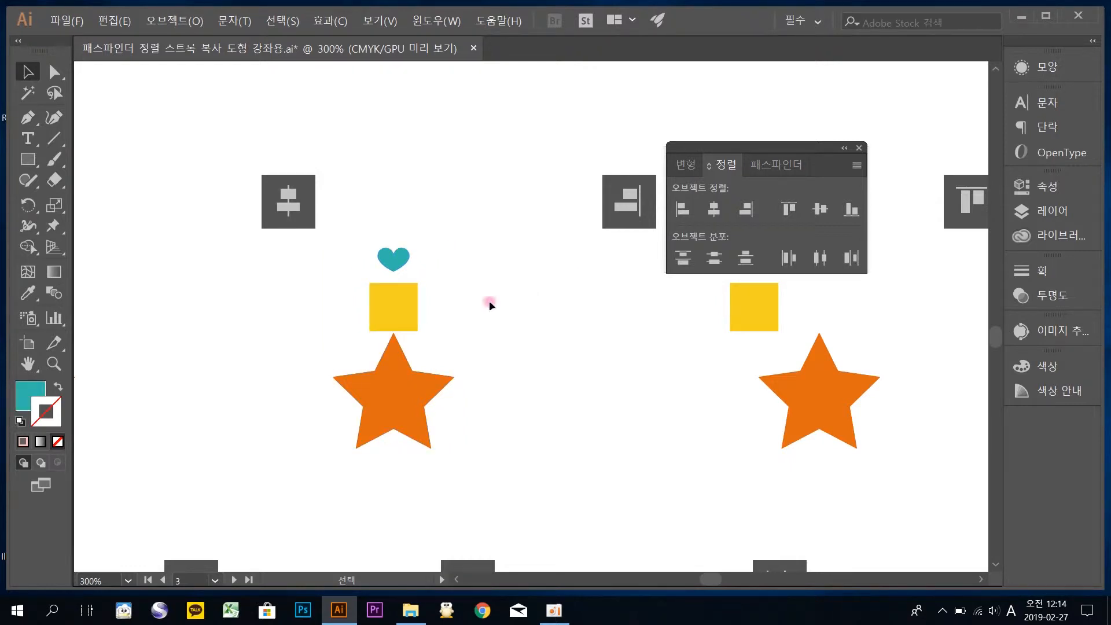
Align the shapes of the right-align group along their right edges and move the group directly under its sample icon
drag(676, 339, 399, 341)
drag(625, 448, 325, 237)
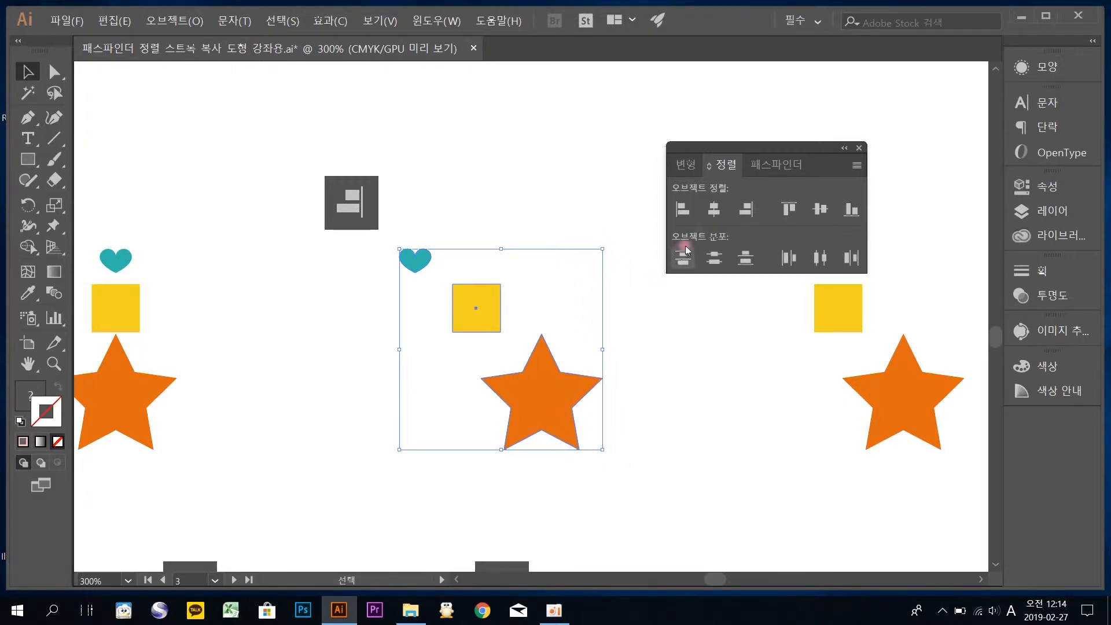
click(741, 210)
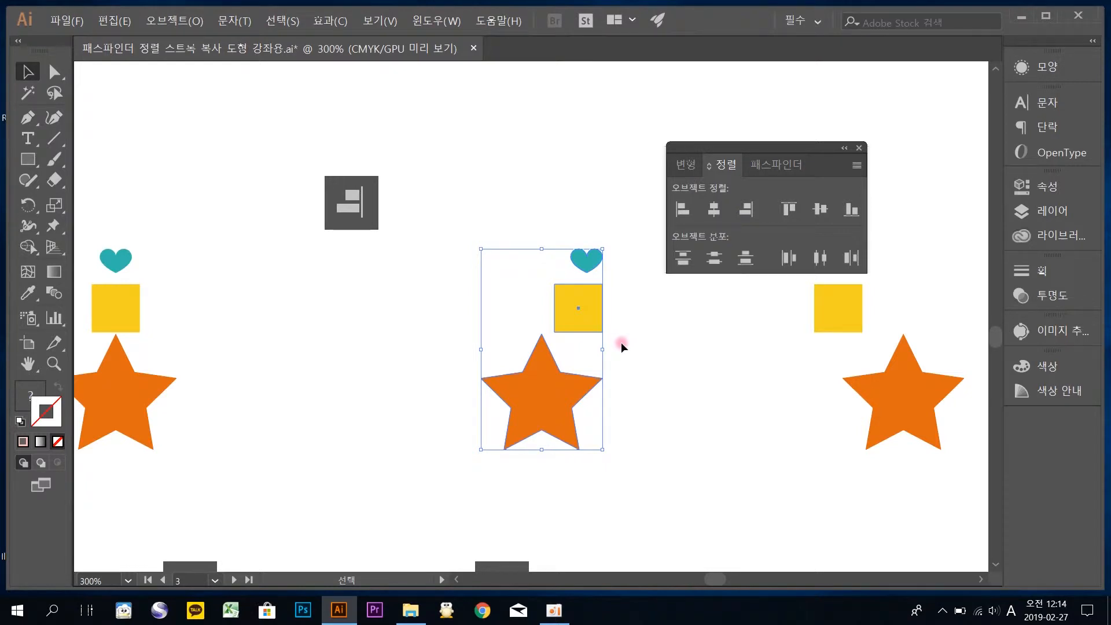
drag(568, 294, 377, 273)
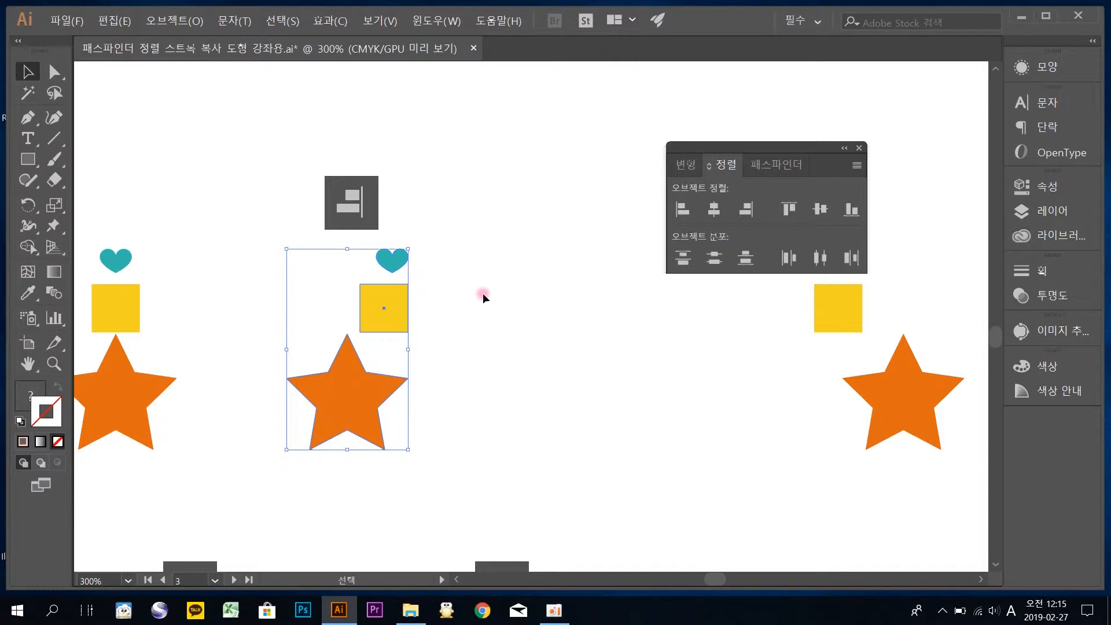
Align the shapes of the top-align group along their top edges and move them under the matching sample icon
drag(749, 360, 565, 355)
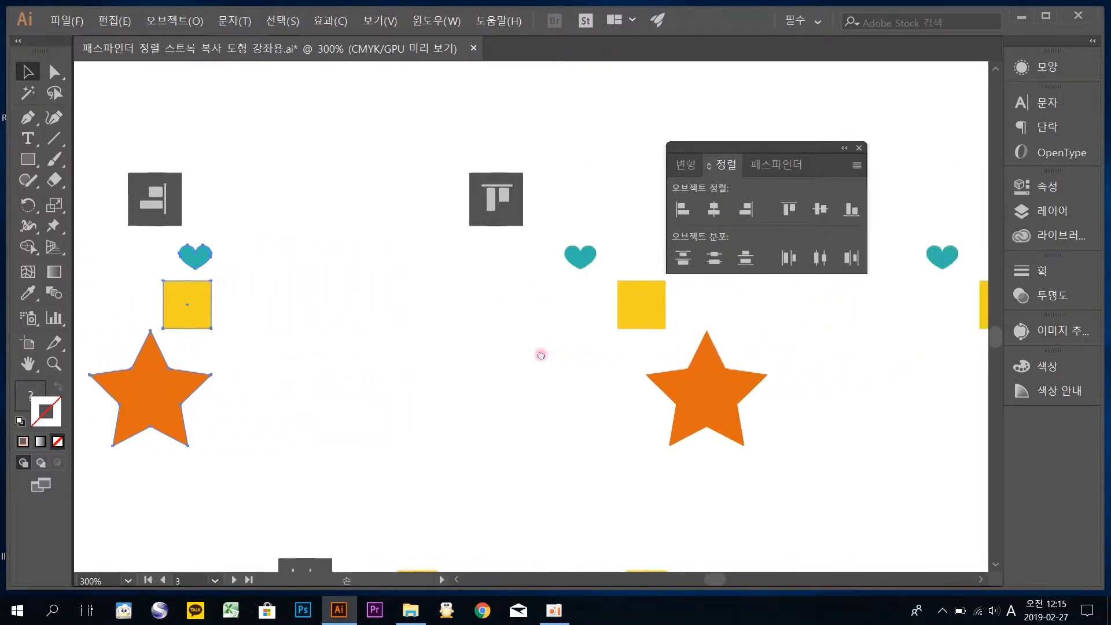
drag(692, 368, 637, 377)
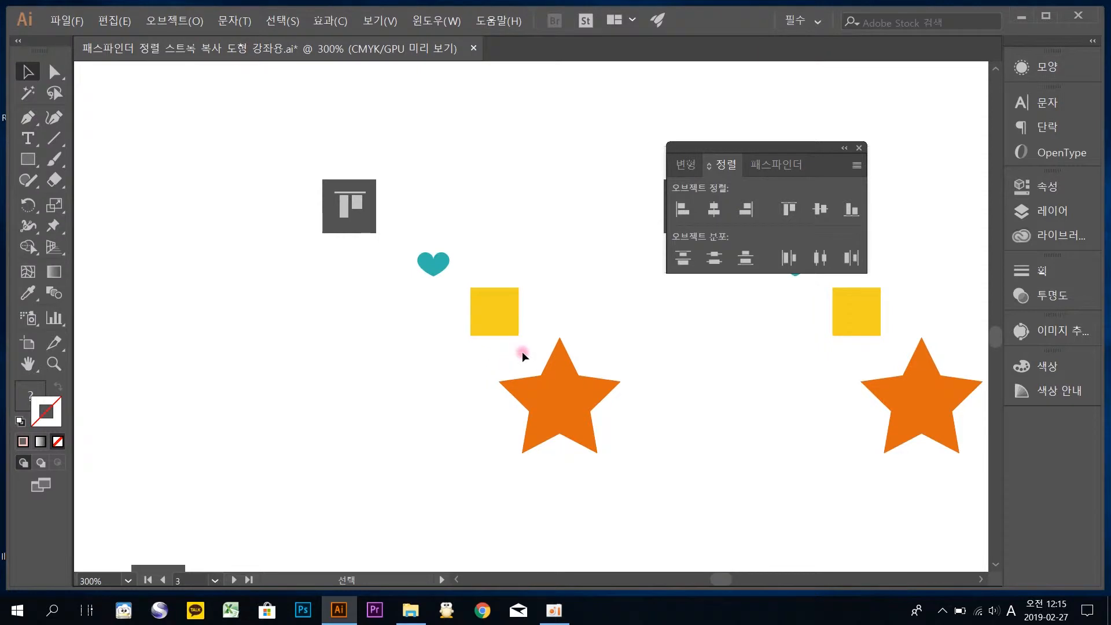
drag(622, 458, 362, 246)
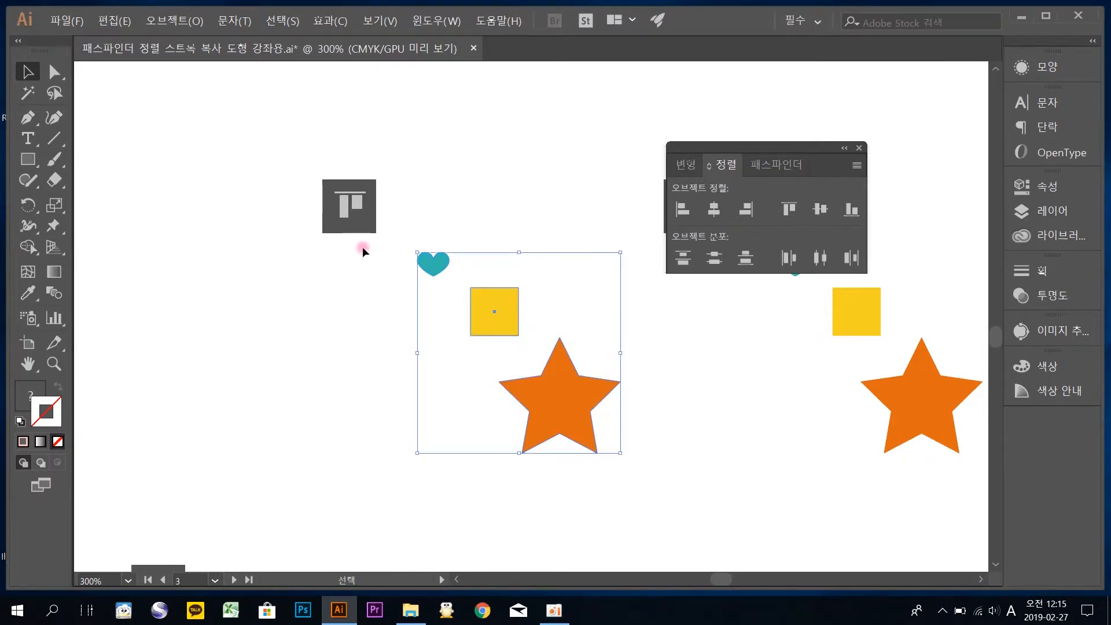
click(787, 209)
click(787, 210)
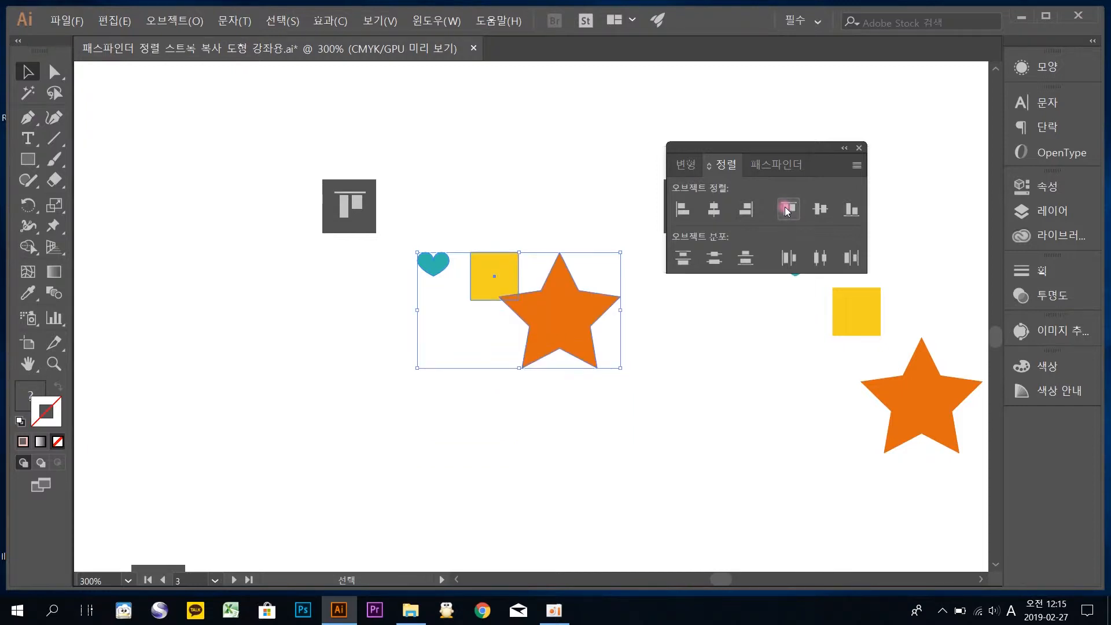
drag(579, 300, 457, 301)
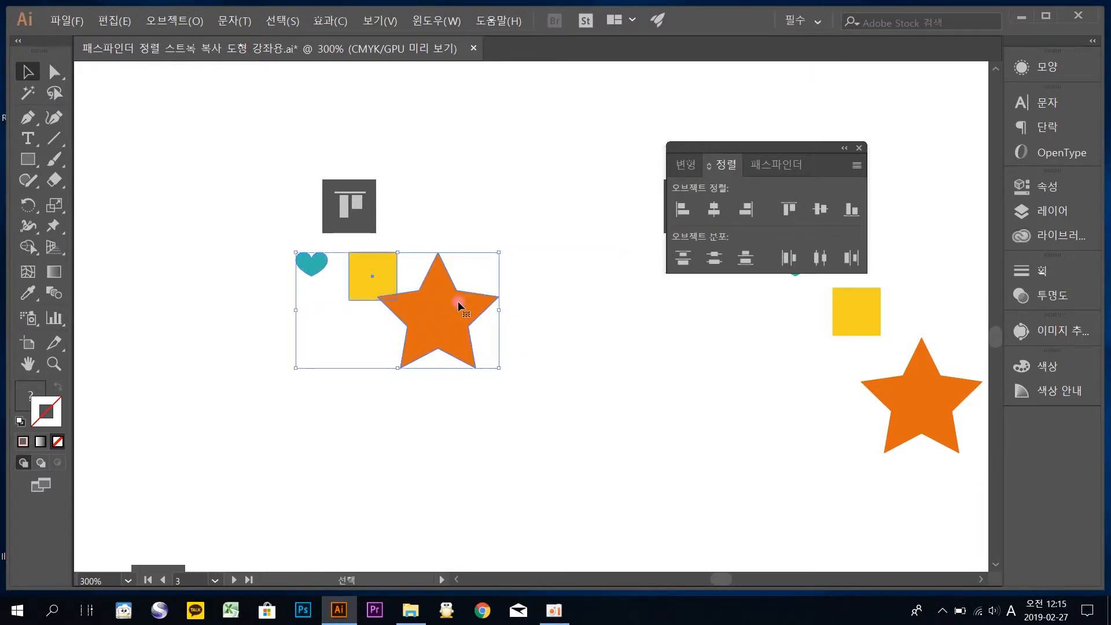
Align the shapes of the vertical-center group on their vertical centers, move them under the sample icon and deselect
key(space)
drag(717, 335, 409, 334)
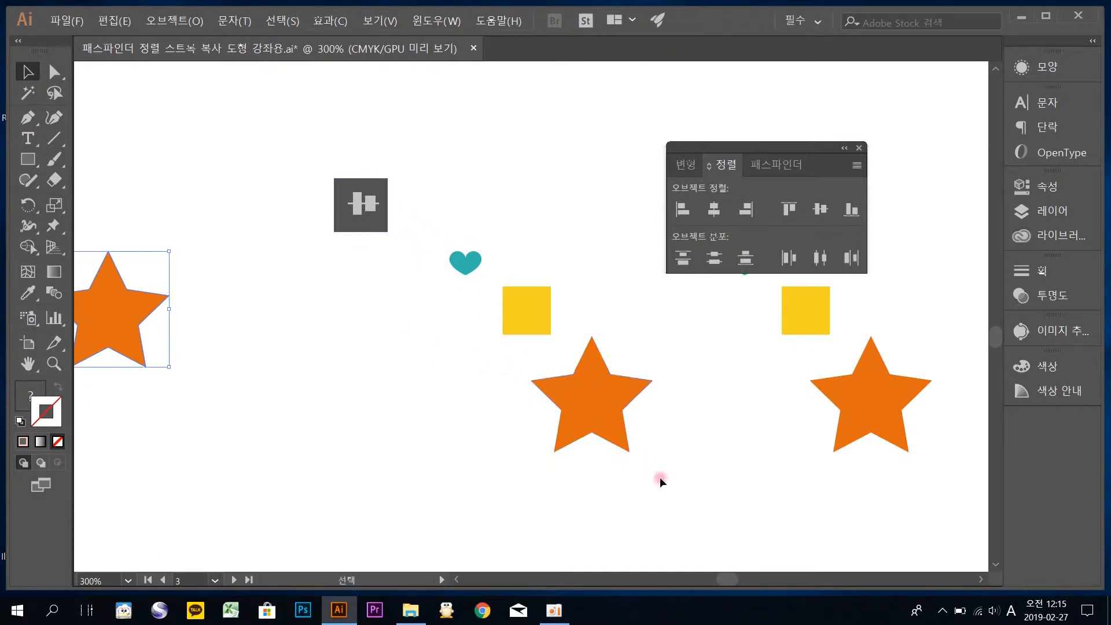
drag(658, 474, 426, 223)
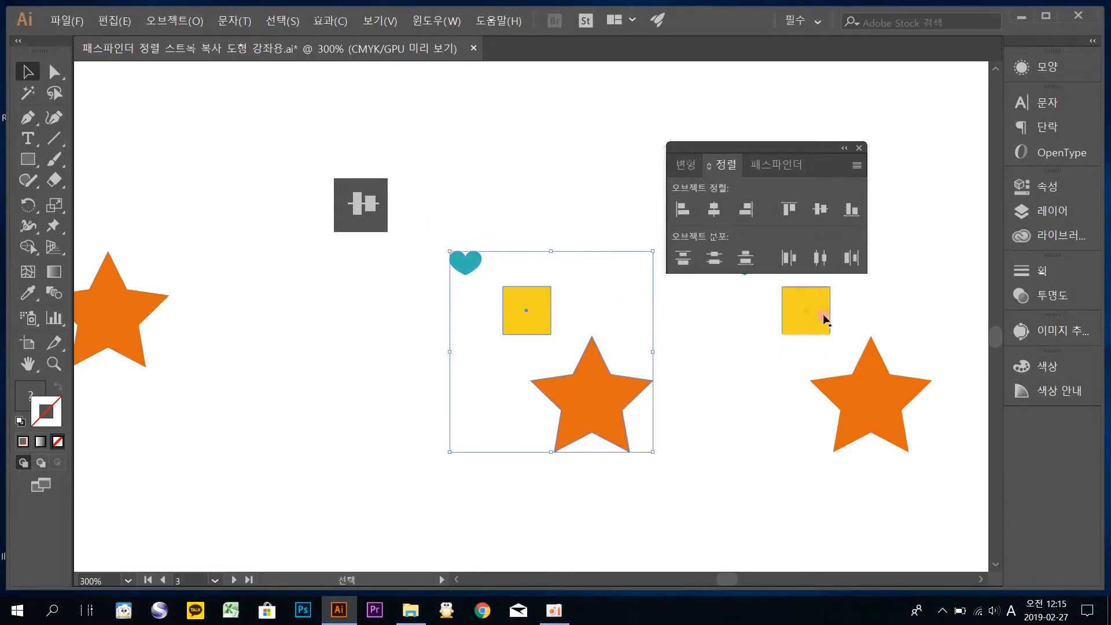
click(817, 211)
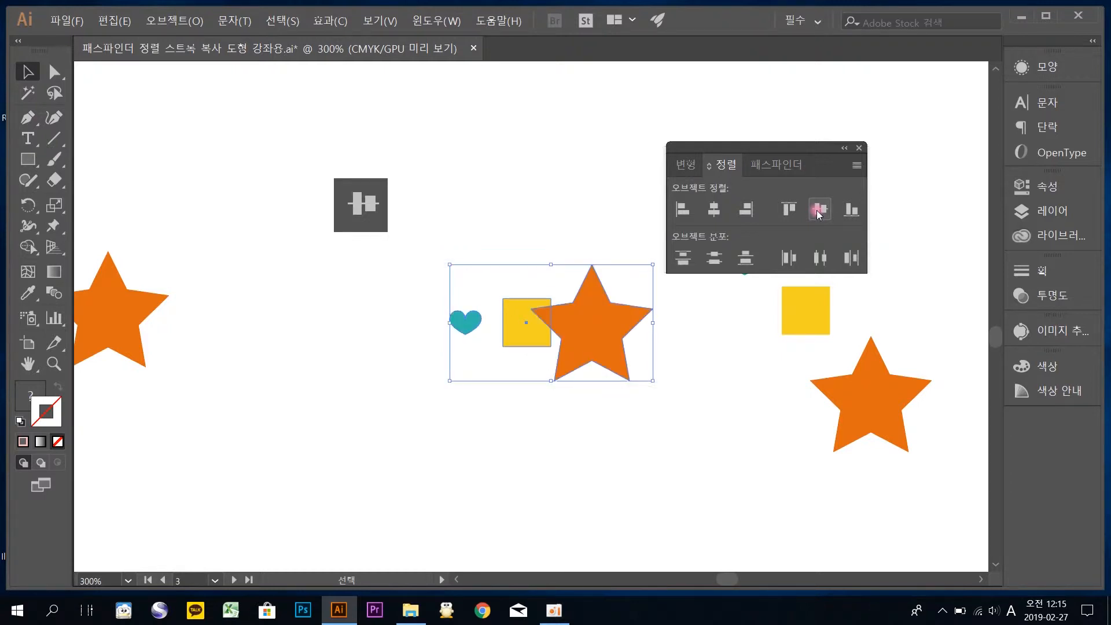
drag(606, 342, 448, 341)
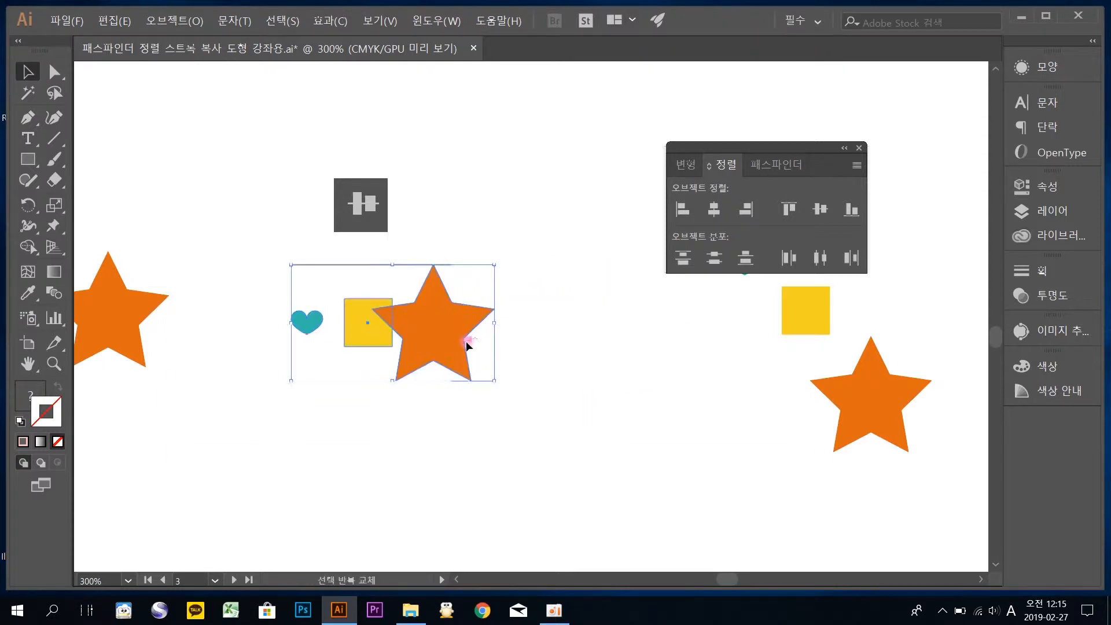
click(580, 305)
Align the heart, square and star beside the bottom-align sample icon along their bottom edges
drag(635, 342, 426, 373)
drag(707, 462, 379, 256)
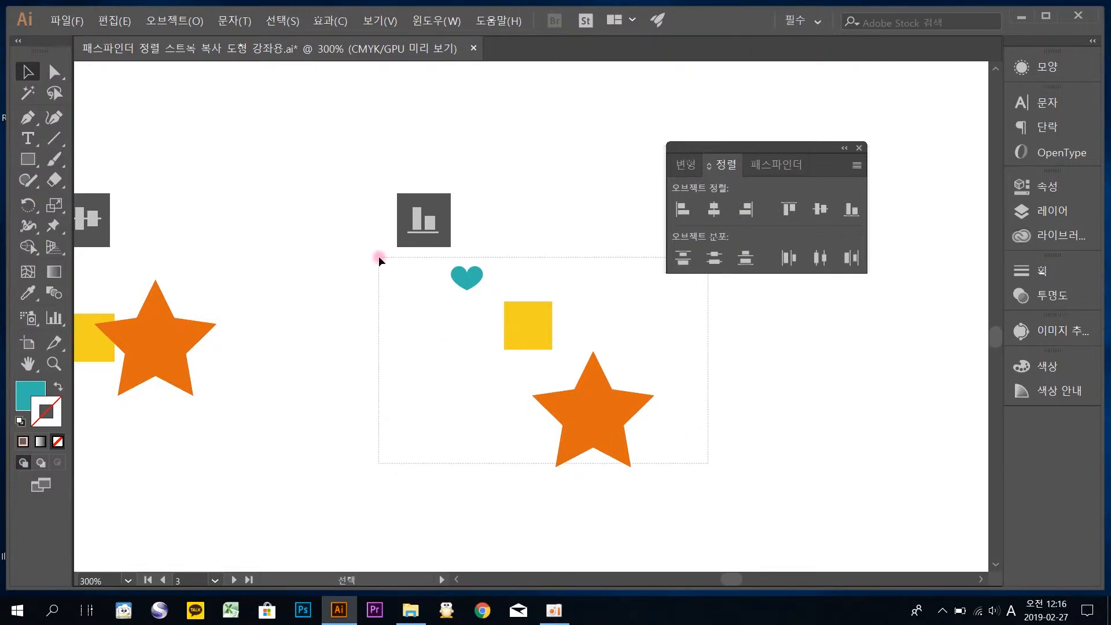
drag(379, 256, 378, 255)
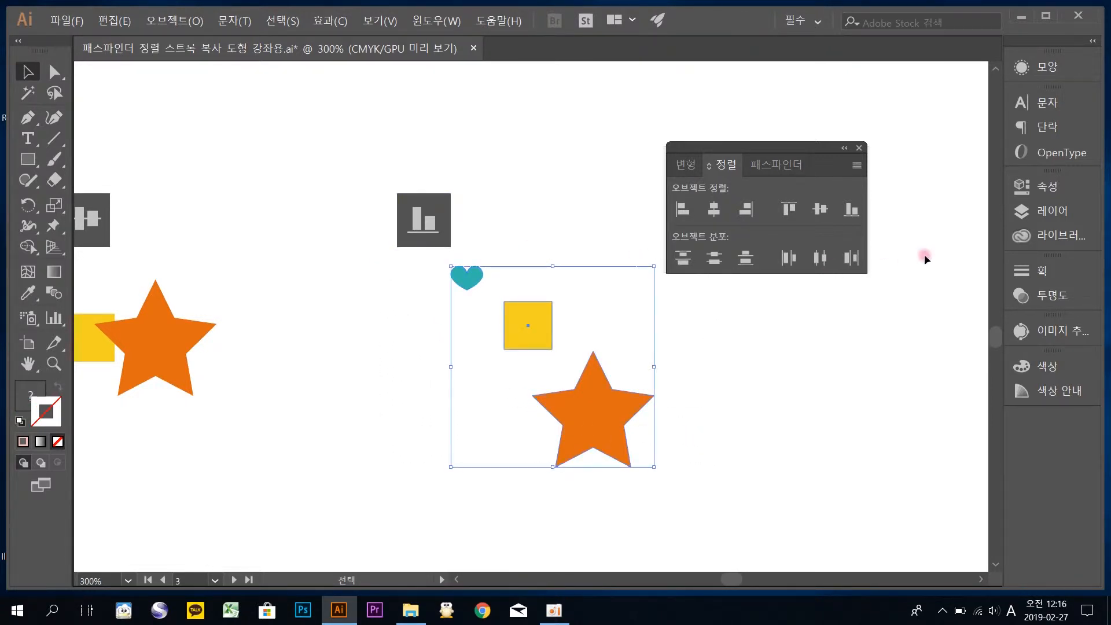
click(852, 212)
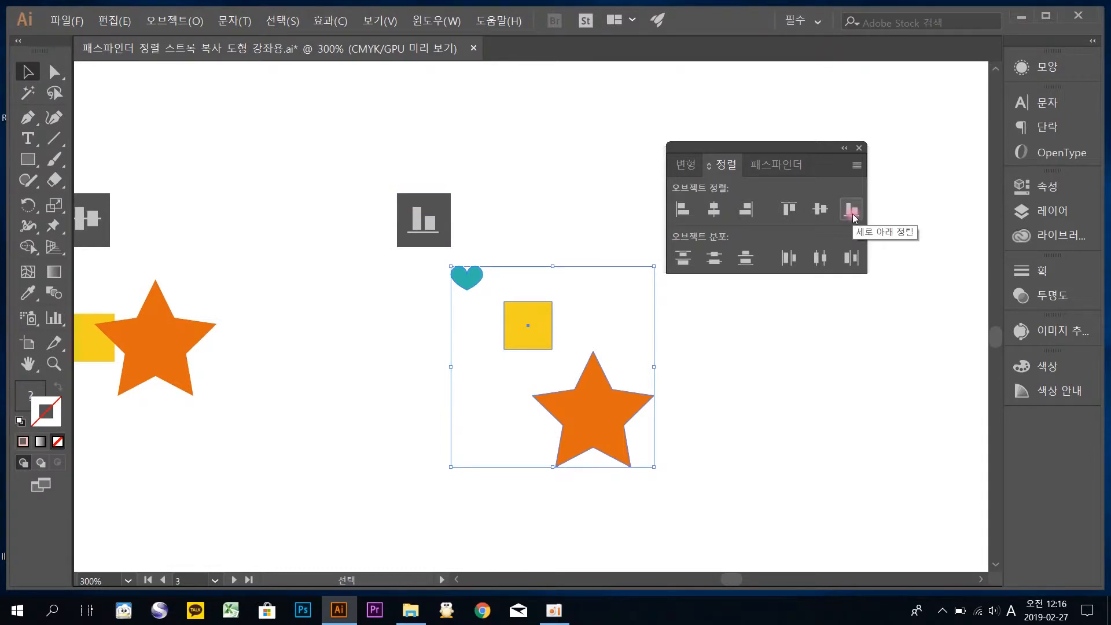
click(852, 212)
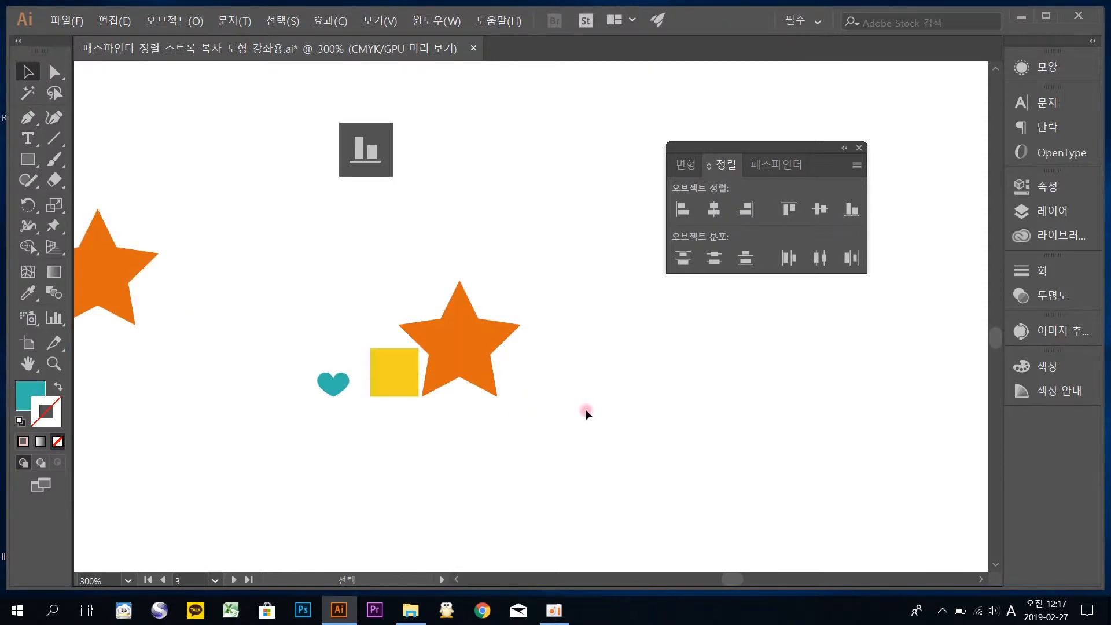
Undo the bottom alignment and move of the heart, square and star
drag(557, 423, 190, 256)
key(ctrl+z)
key(ctrl+z)
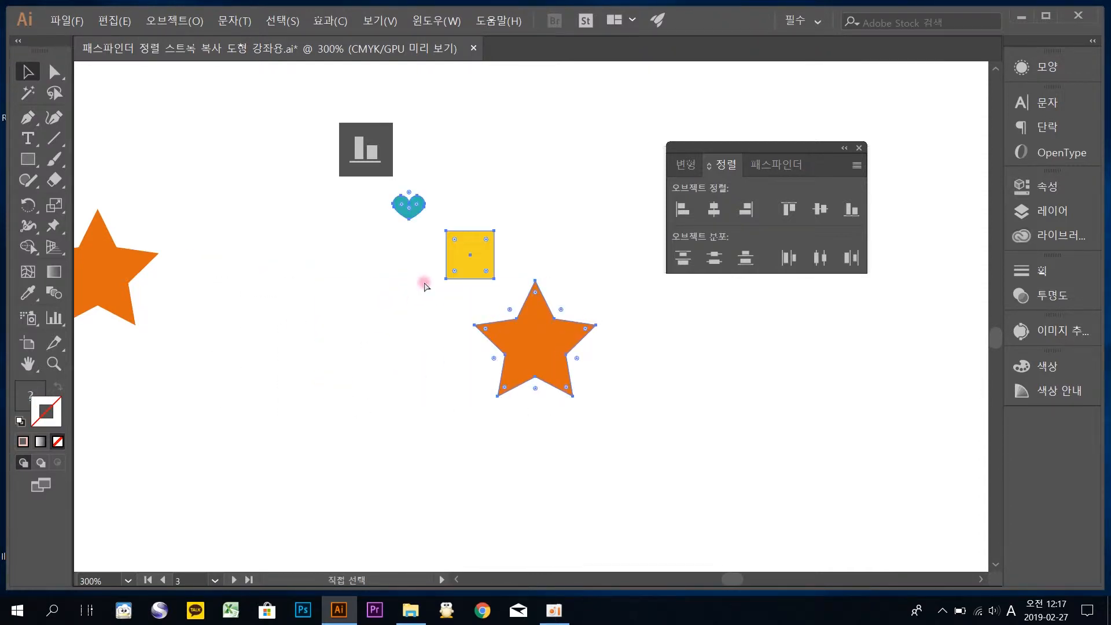
Try bottom-aligning the three shapes with the yellow square as key object, and undo the alignment
drag(549, 262, 524, 277)
drag(605, 427, 298, 210)
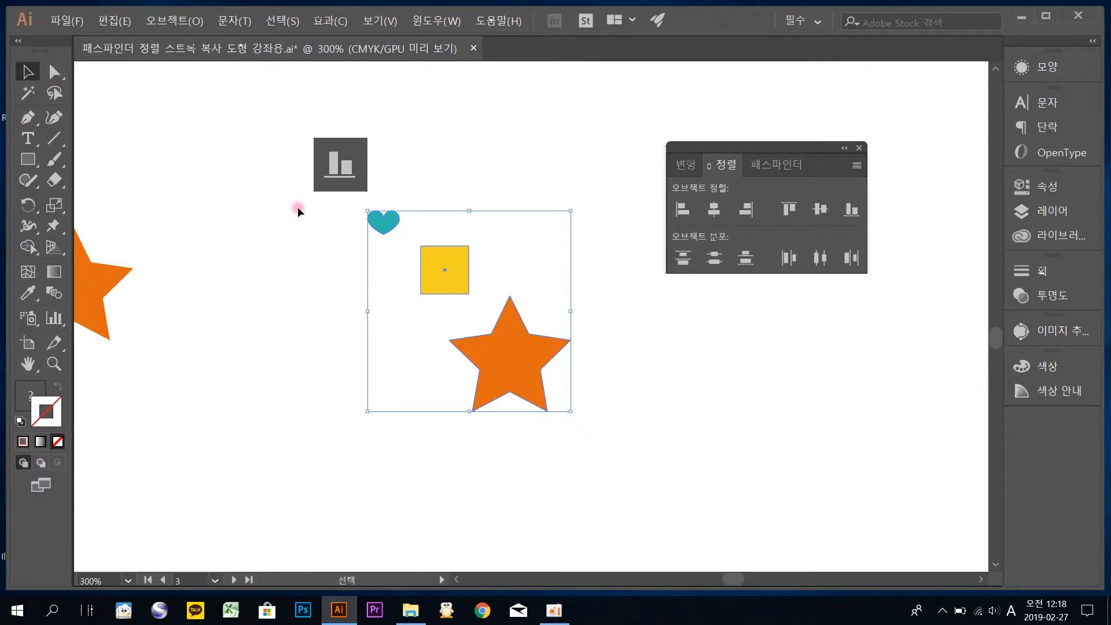
click(454, 261)
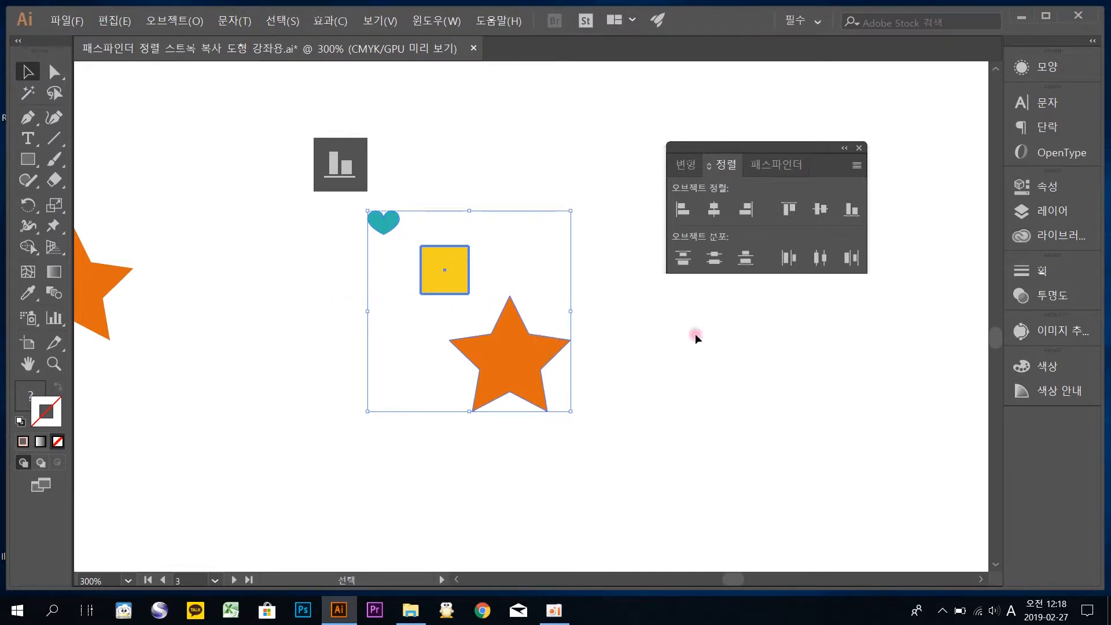
click(858, 208)
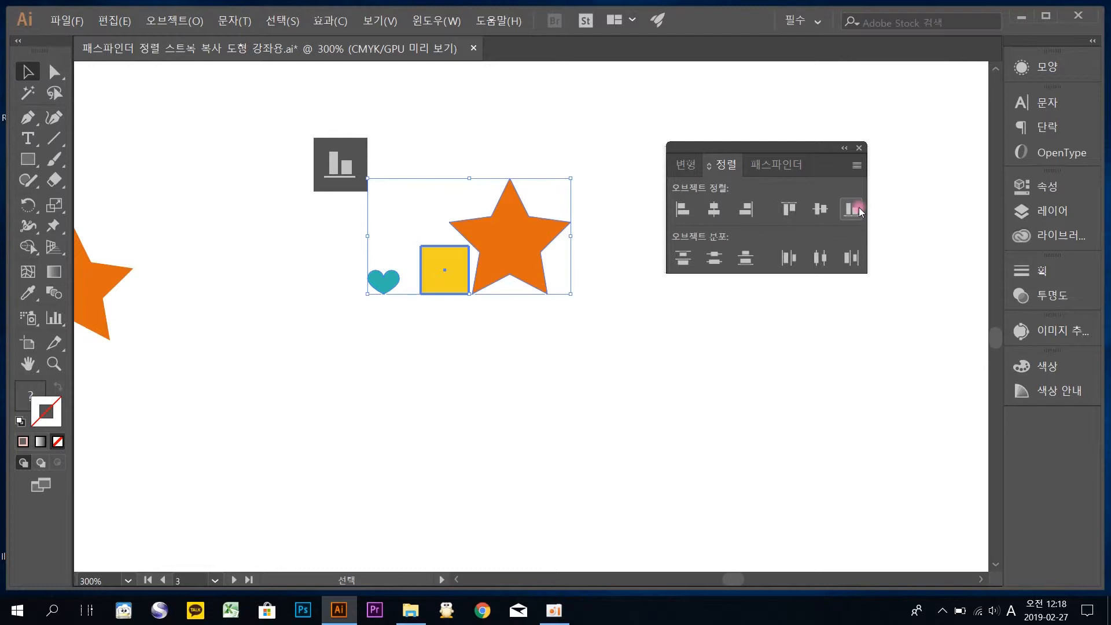
key(ctrl+z)
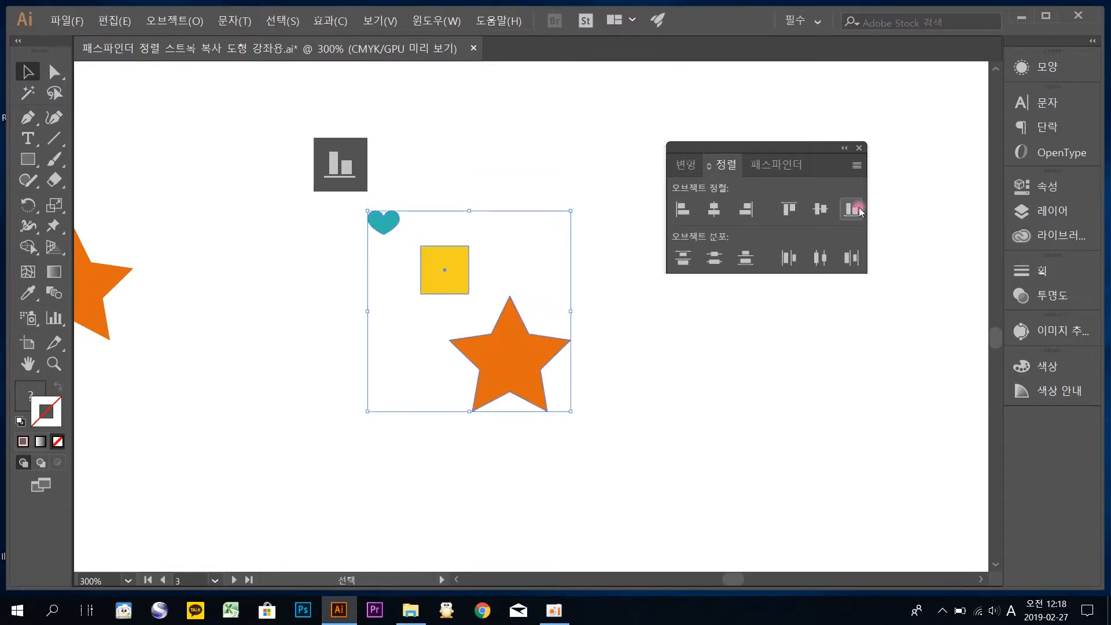
Reselect the three shapes and align their vertical centers using the heart as key object
click(613, 394)
drag(629, 443, 355, 219)
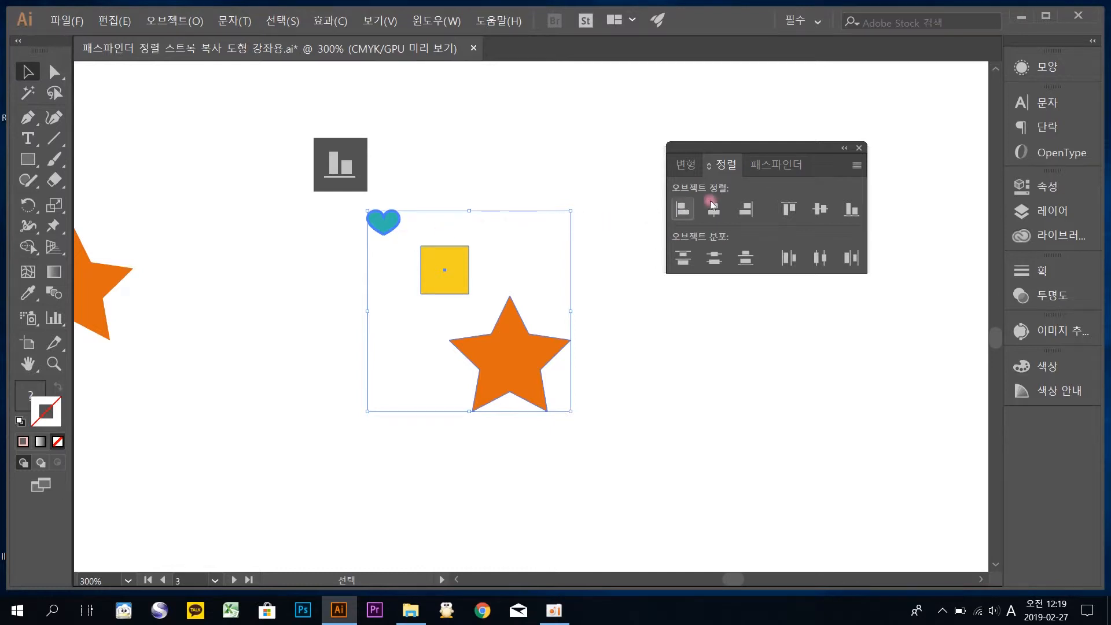
click(814, 213)
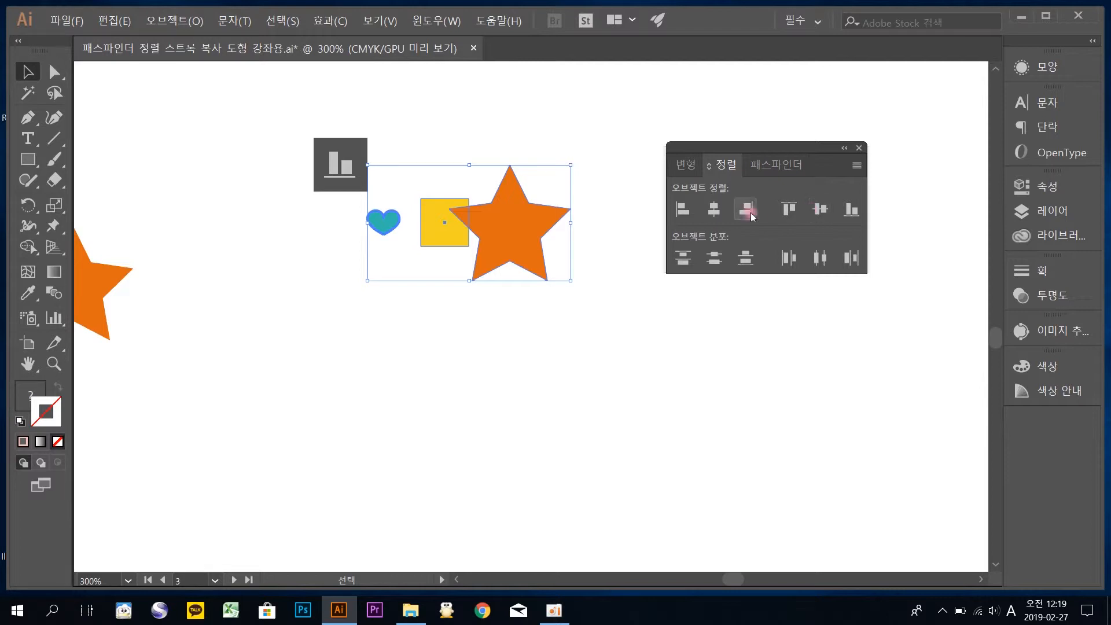
Distribute the first column's six shapes evenly by their top edges, and place copies of the dark line along each shape's top
drag(213, 380, 533, 263)
drag(173, 231, 406, 244)
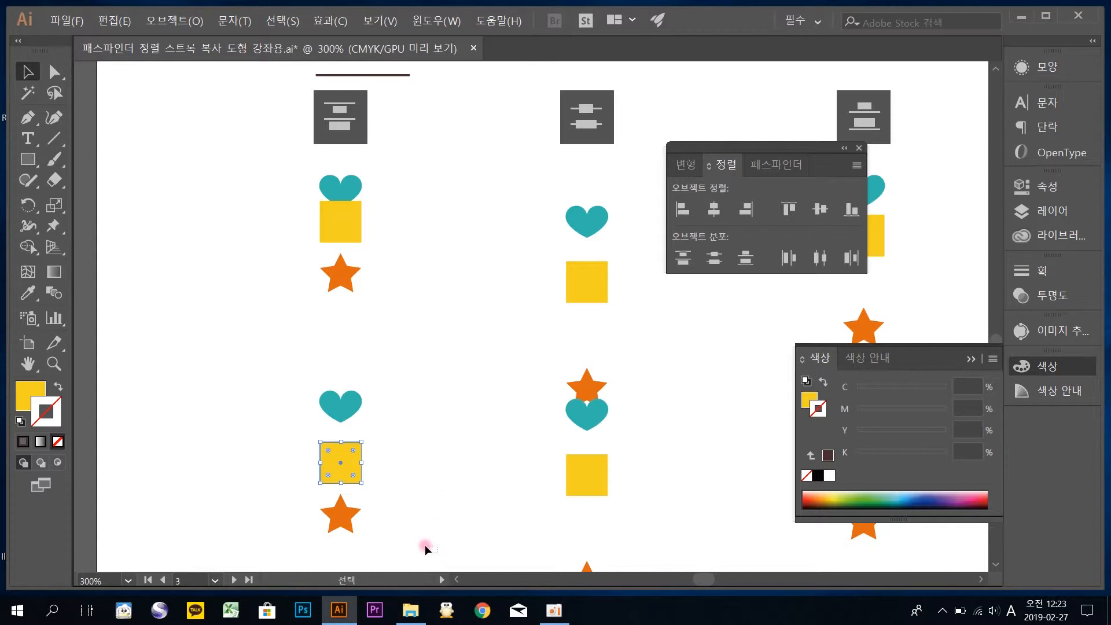
drag(430, 552, 243, 158)
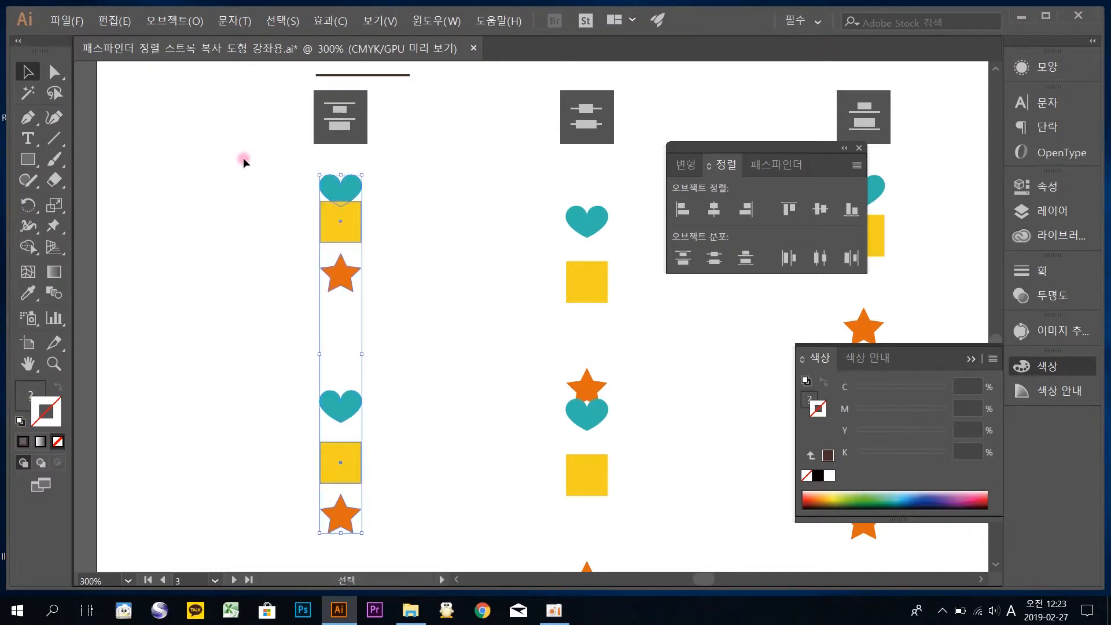
click(683, 257)
click(417, 281)
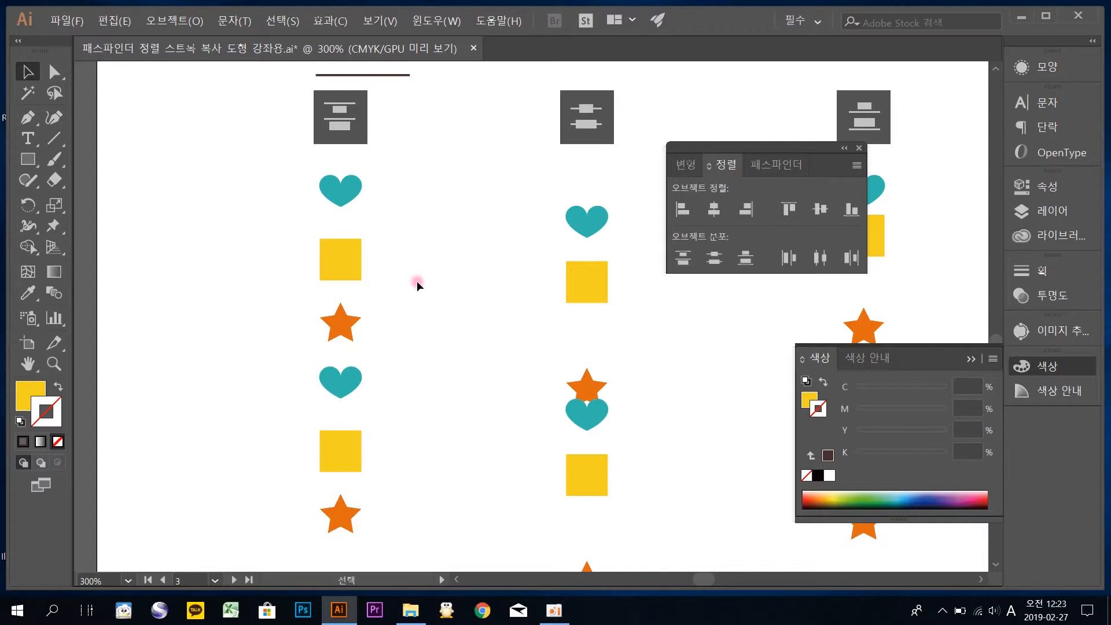
drag(377, 76, 369, 493)
drag(446, 262, 401, 257)
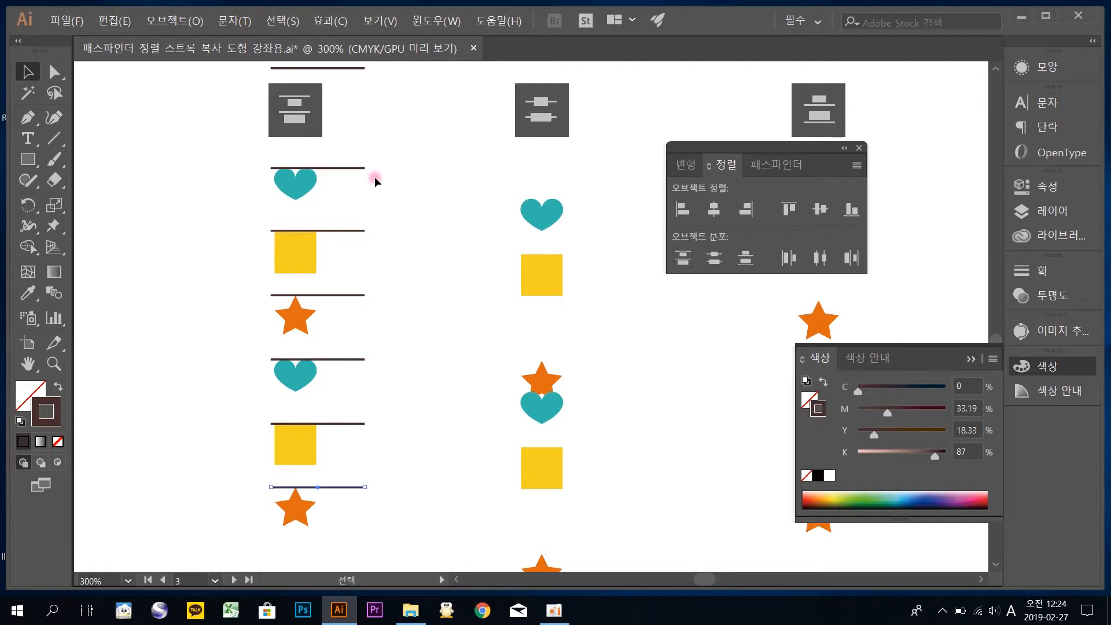
Distribute the six shapes in the second column evenly by their vertical centers
key(space)
drag(506, 246, 384, 191)
click(477, 520)
drag(362, 182, 328, 98)
click(715, 257)
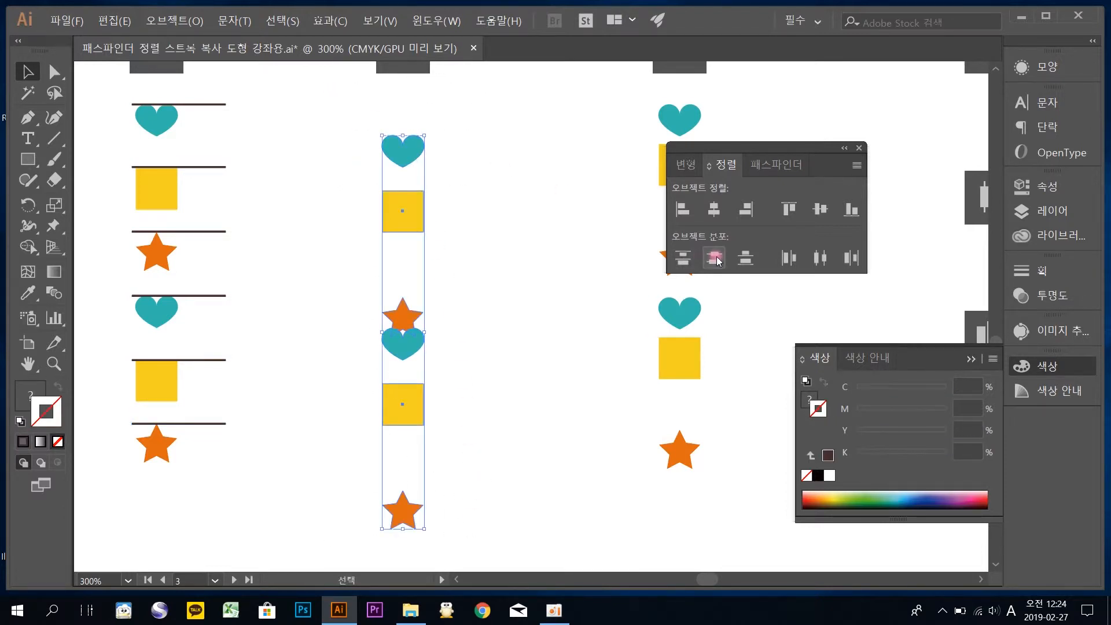
click(715, 258)
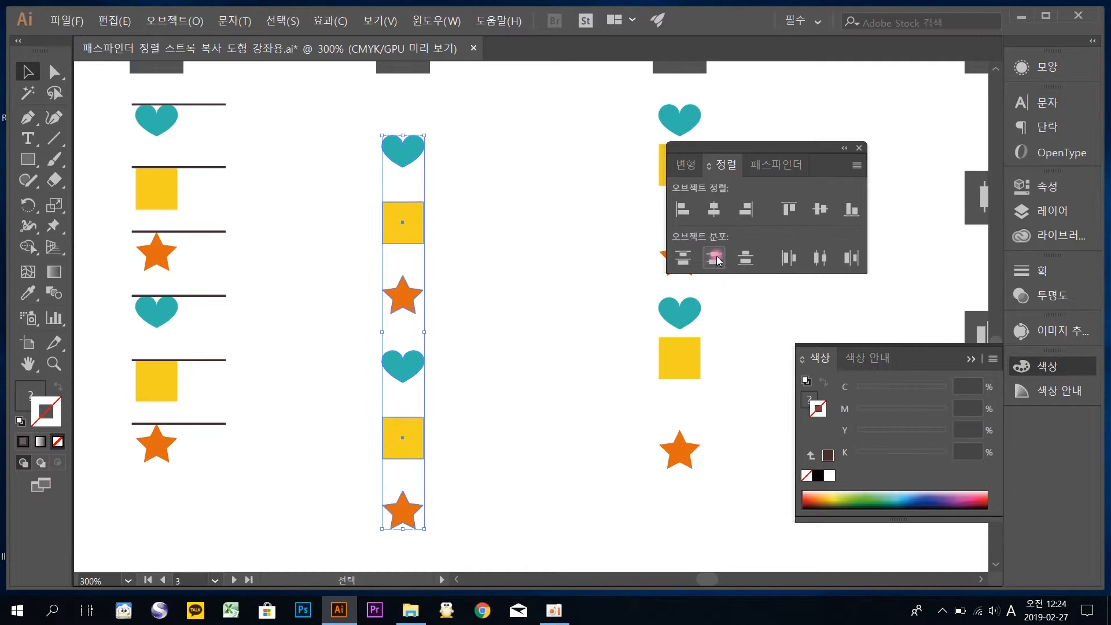
Place copies of the dark line through the vertical center of each of the six shapes in the second column
click(412, 148)
drag(412, 147, 412, 104)
click(476, 128)
mouse_move(212, 101)
mouse_down()
mouse_move(429, 123)
mouse_move(265, 109)
mouse_move(381, 122)
mouse_move(455, 117)
mouse_move(437, 107)
mouse_move(422, 276)
mouse_move(417, 250)
mouse_move(435, 470)
mouse_up()
drag(514, 433, 463, 459)
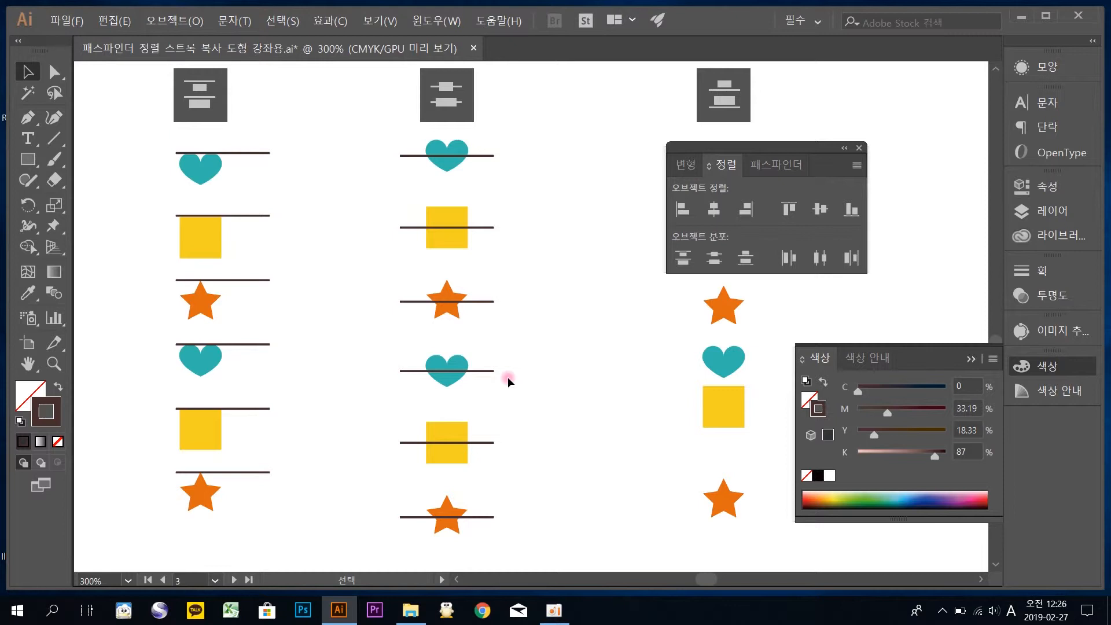
Duplicate the second column's six shapes beside it without the lines, and distribute the copies evenly by their top edges
drag(533, 461, 496, 471)
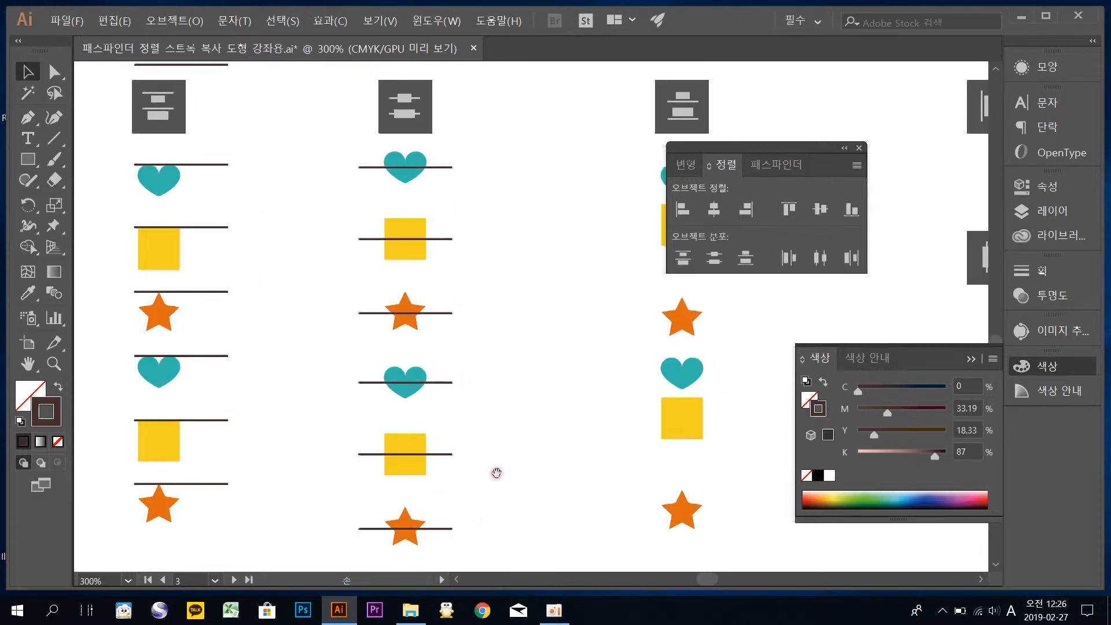
drag(492, 543, 342, 141)
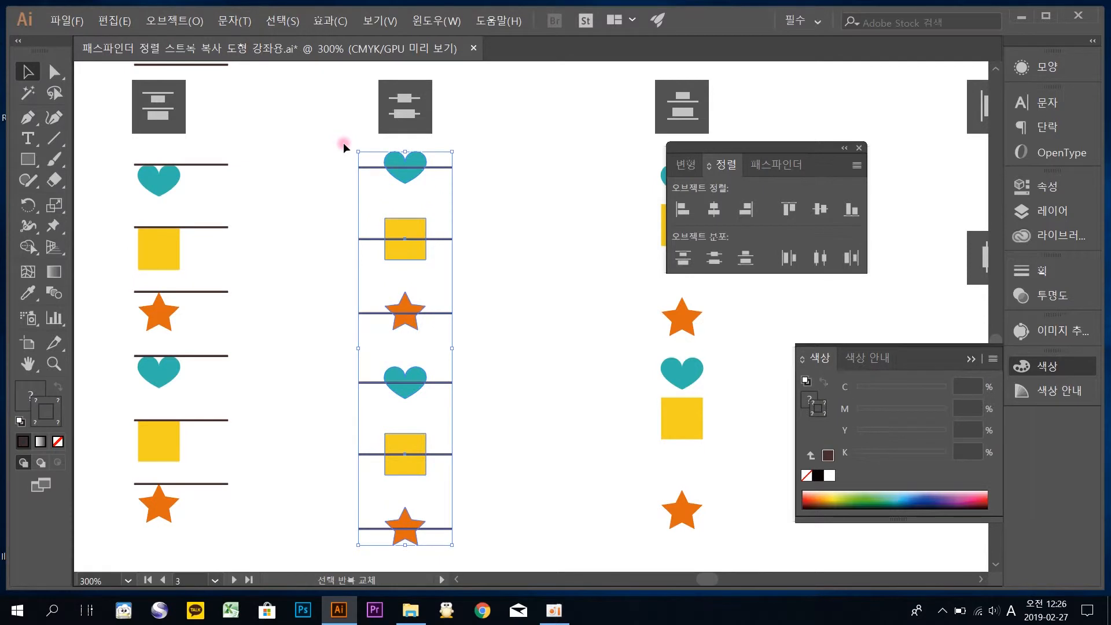
drag(359, 286, 376, 558)
mouse_move(430, 475)
mouse_down()
mouse_move(368, 474)
mouse_move(411, 457)
mouse_move(430, 464)
mouse_up()
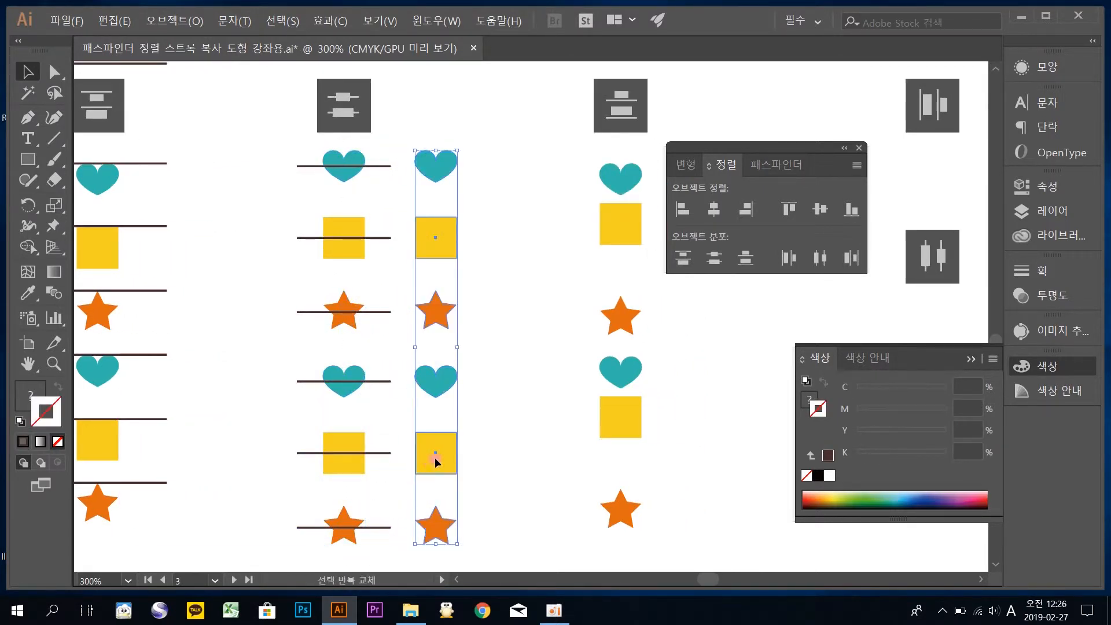
click(686, 260)
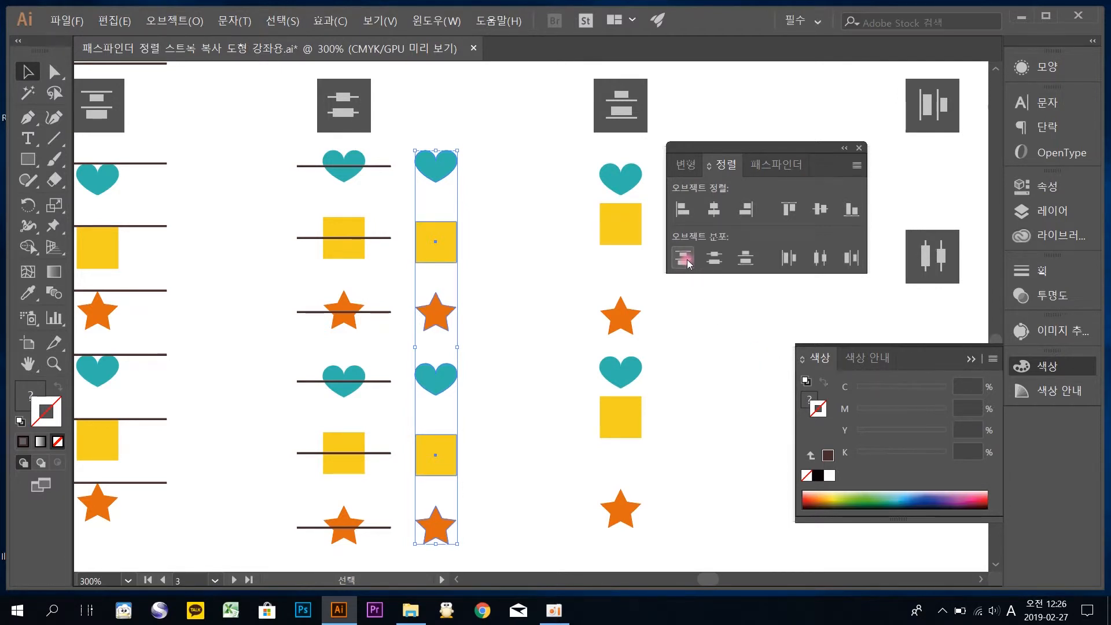
click(437, 243)
mouse_move(437, 244)
mouse_down()
mouse_move(331, 259)
mouse_move(438, 249)
mouse_up()
Distribute the third column's six shapes evenly by their bottom edges, and place copies of the dark line along each shape's bottom
drag(543, 233, 400, 223)
drag(398, 144, 521, 530)
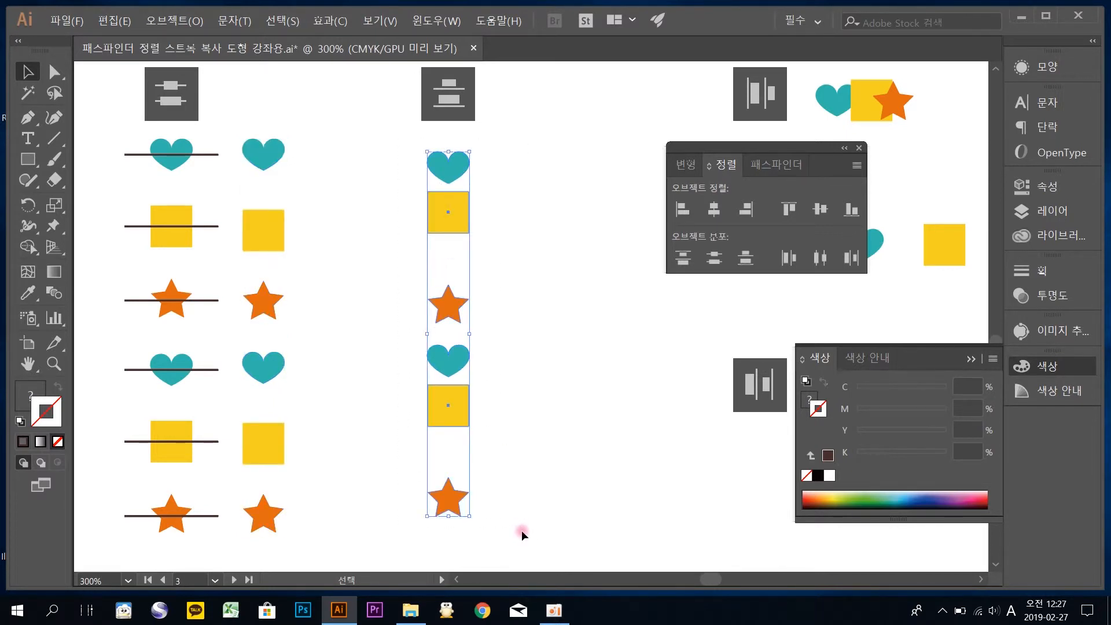
click(745, 259)
click(545, 263)
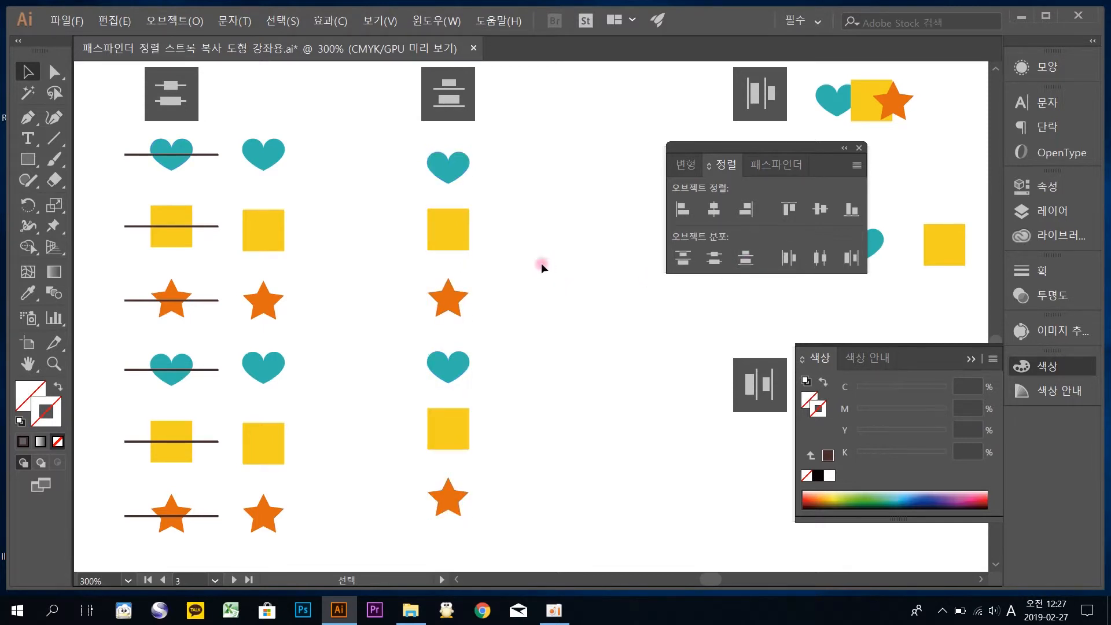
drag(207, 156, 466, 515)
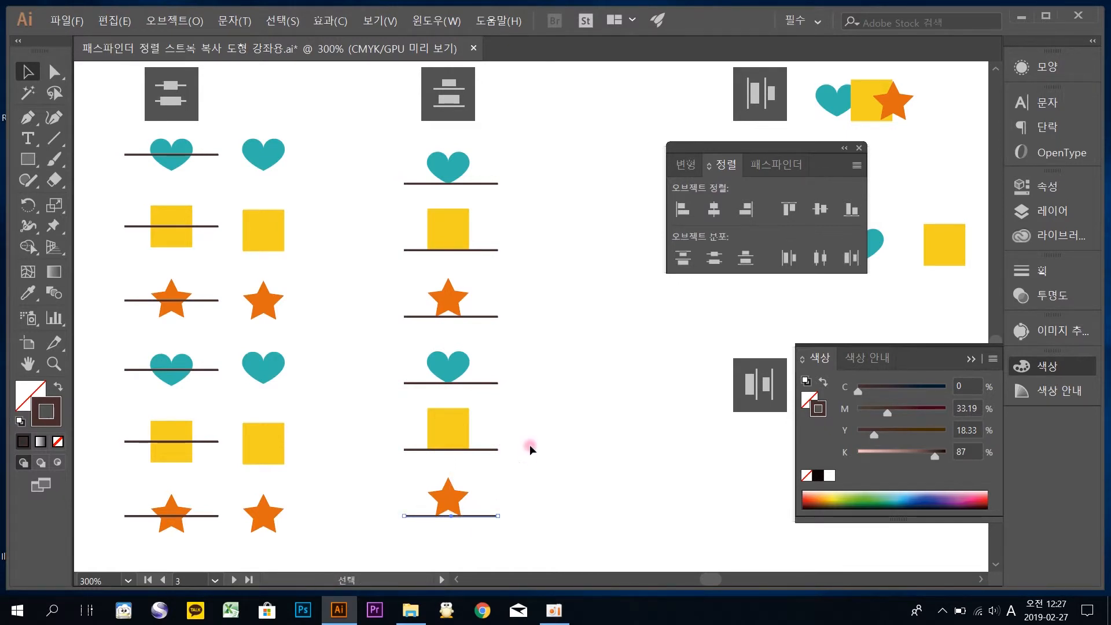
Duplicate the top-distributed column of six shapes beside it, and distribute the new copies evenly by their bottom edges
scroll(509, 359, left, 6)
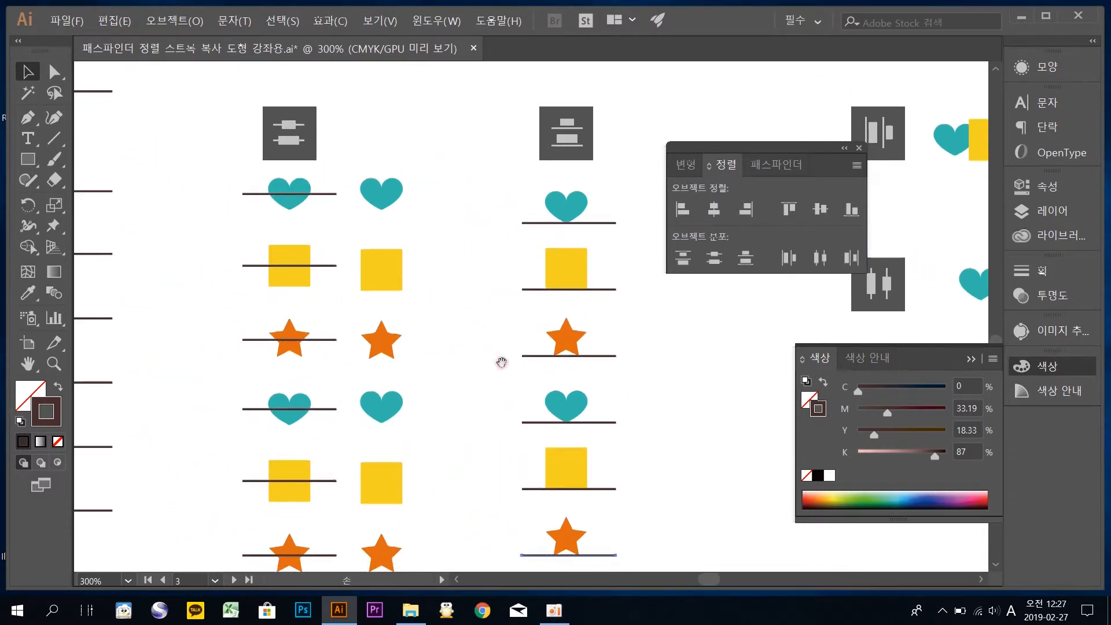
scroll(369, 304, right, 5)
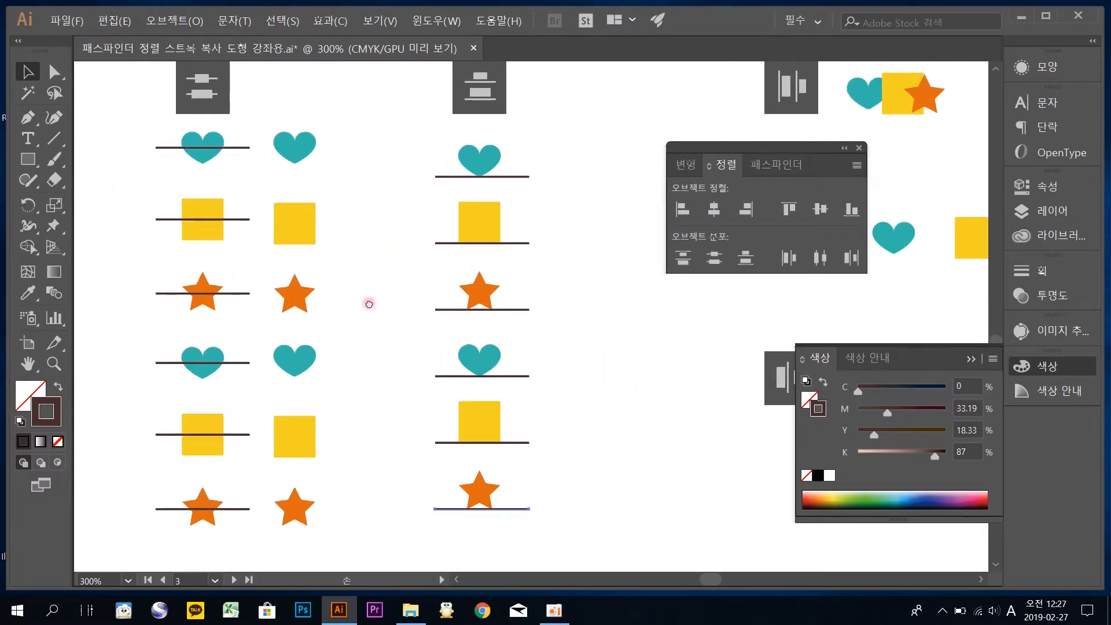
drag(266, 110, 331, 367)
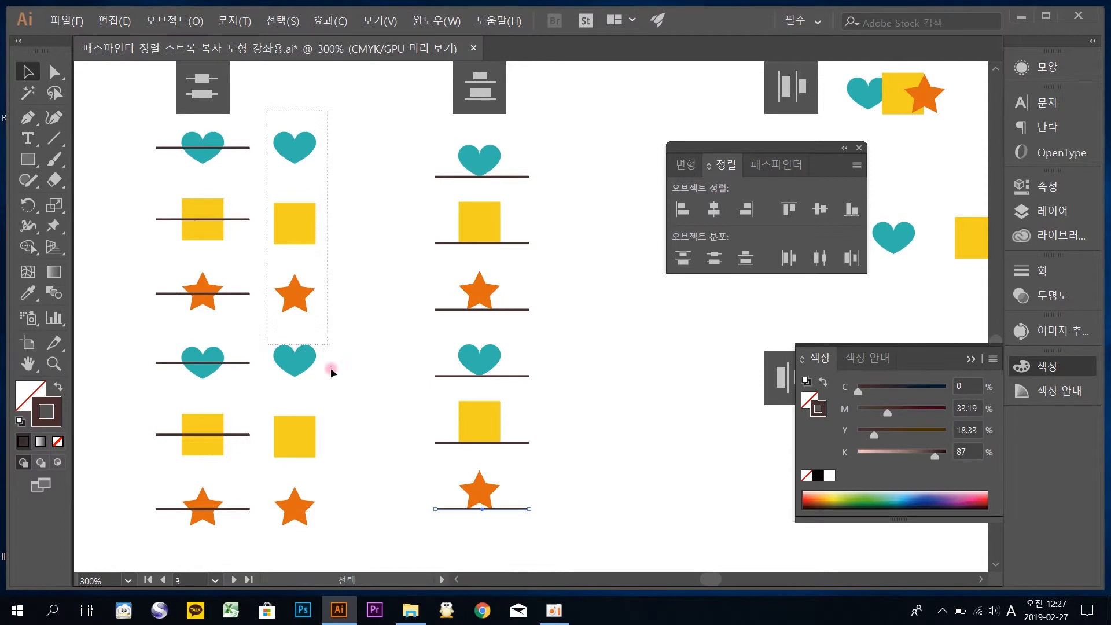
drag(343, 552, 321, 548)
drag(307, 431, 377, 430)
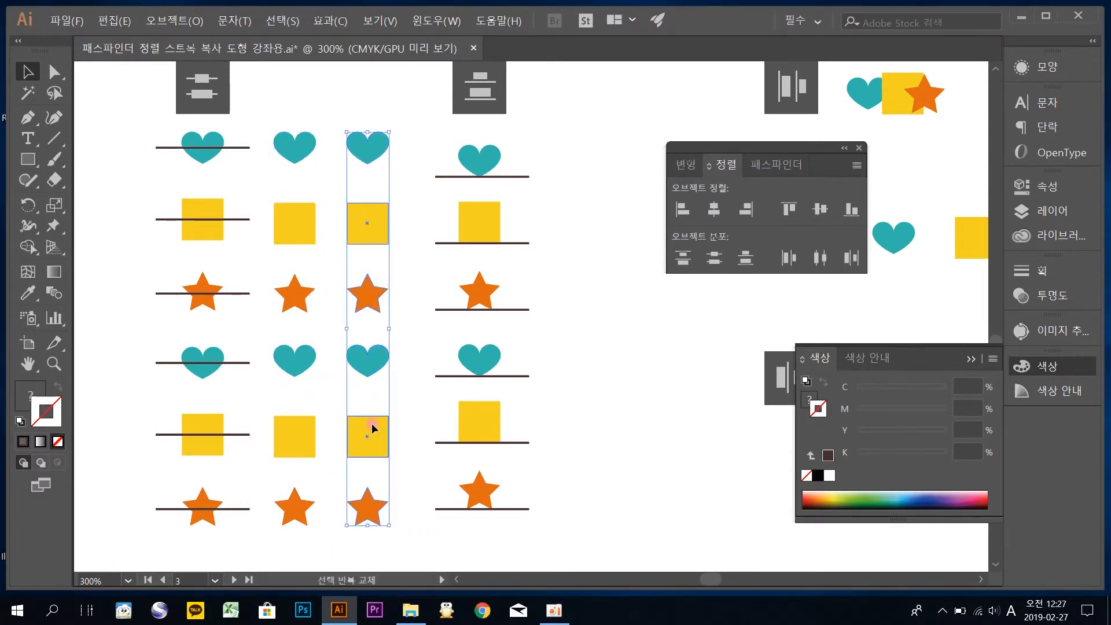
click(740, 258)
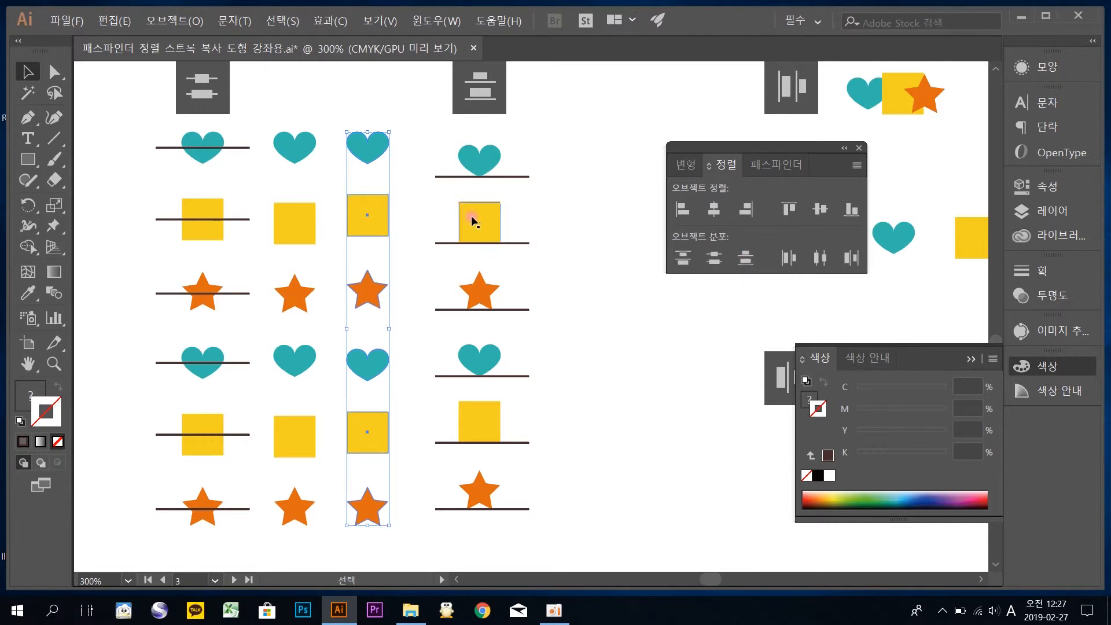
Overlay the bottom-distributed column on the line-marked columns to compare the spacing, and undo the move
click(382, 217)
click(365, 215)
drag(366, 214, 200, 228)
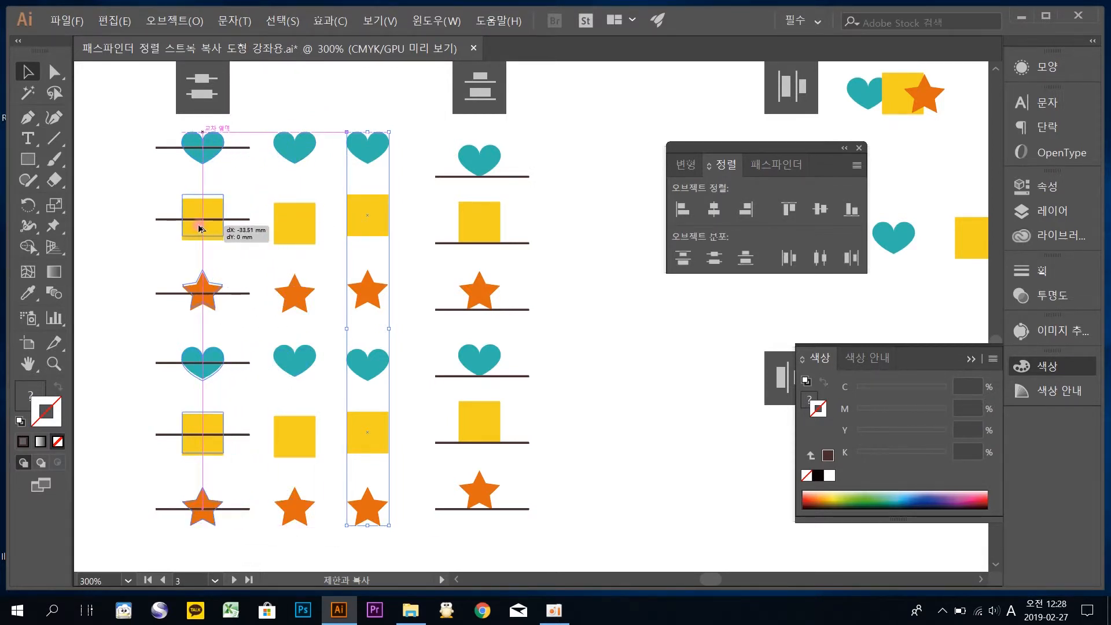
drag(199, 228, 478, 218)
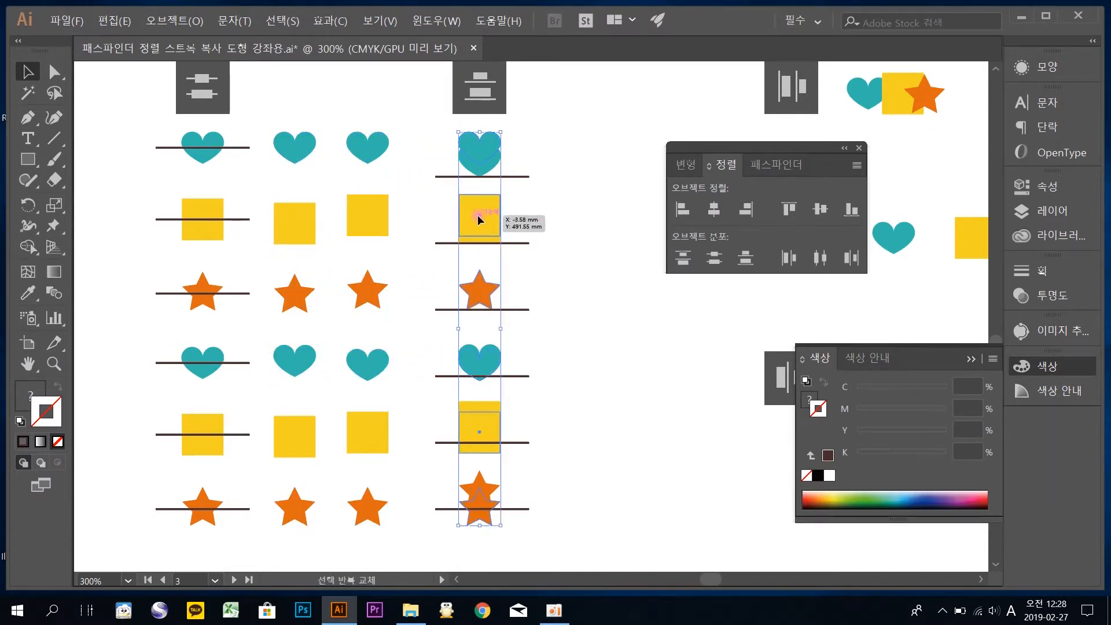
key(ctrl+z)
click(579, 255)
Distribute the six shapes in the first horizontal row evenly by their left edges
drag(532, 274, 425, 285)
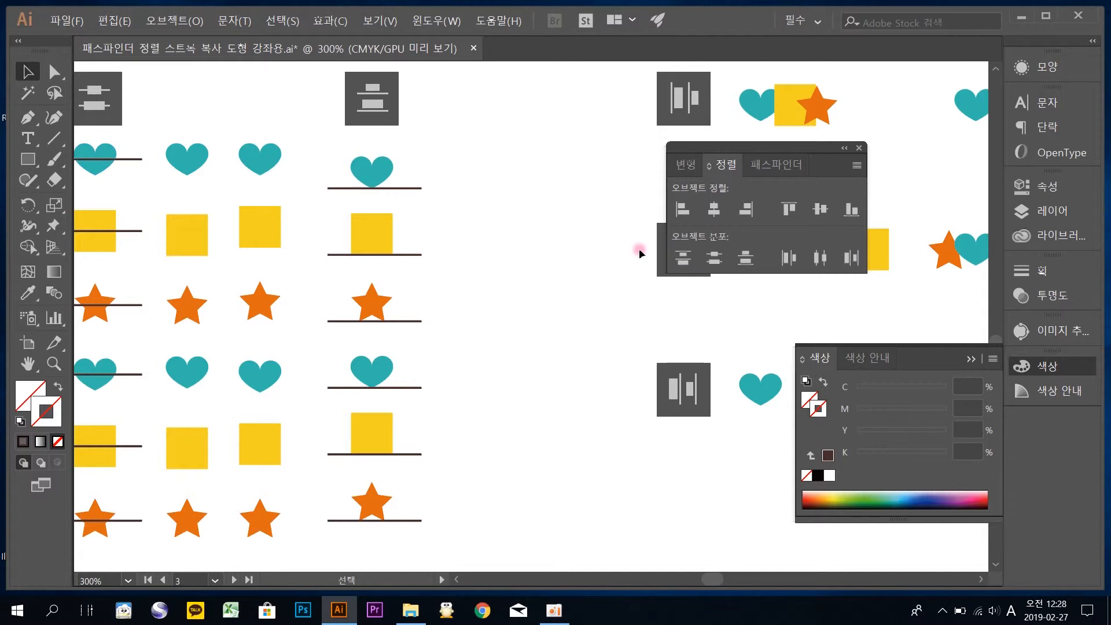
drag(583, 230, 361, 244)
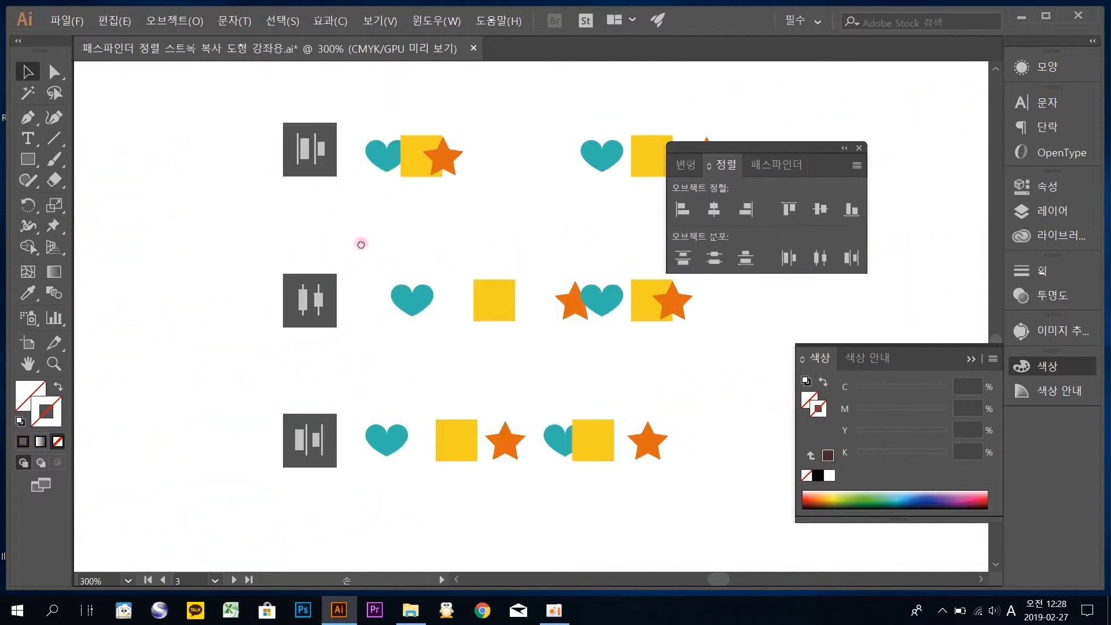
drag(433, 210, 318, 237)
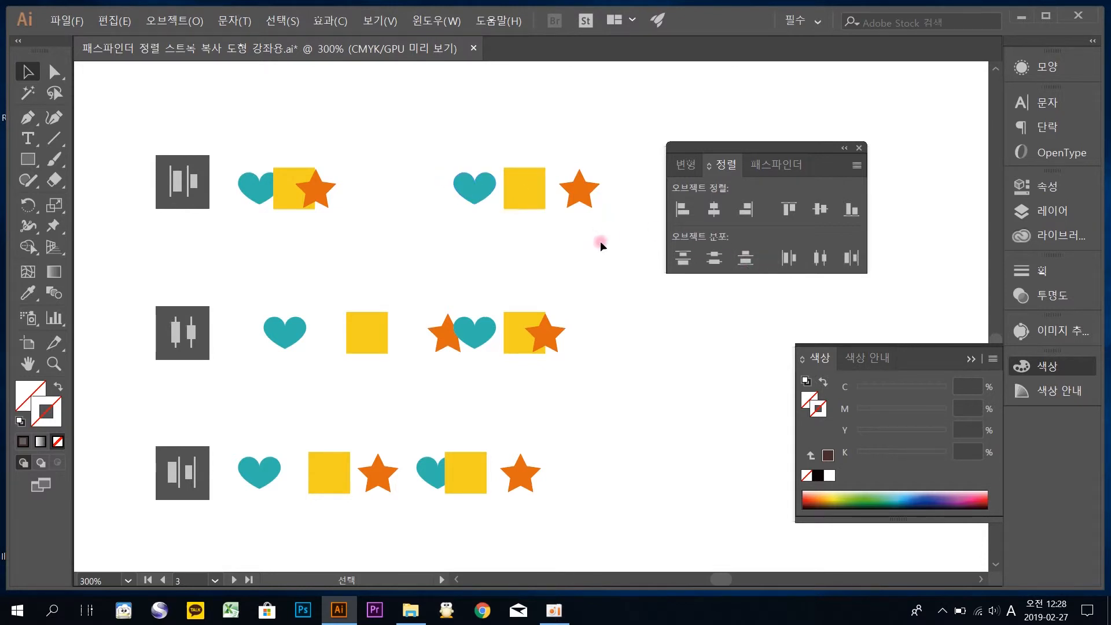
drag(373, 167, 216, 94)
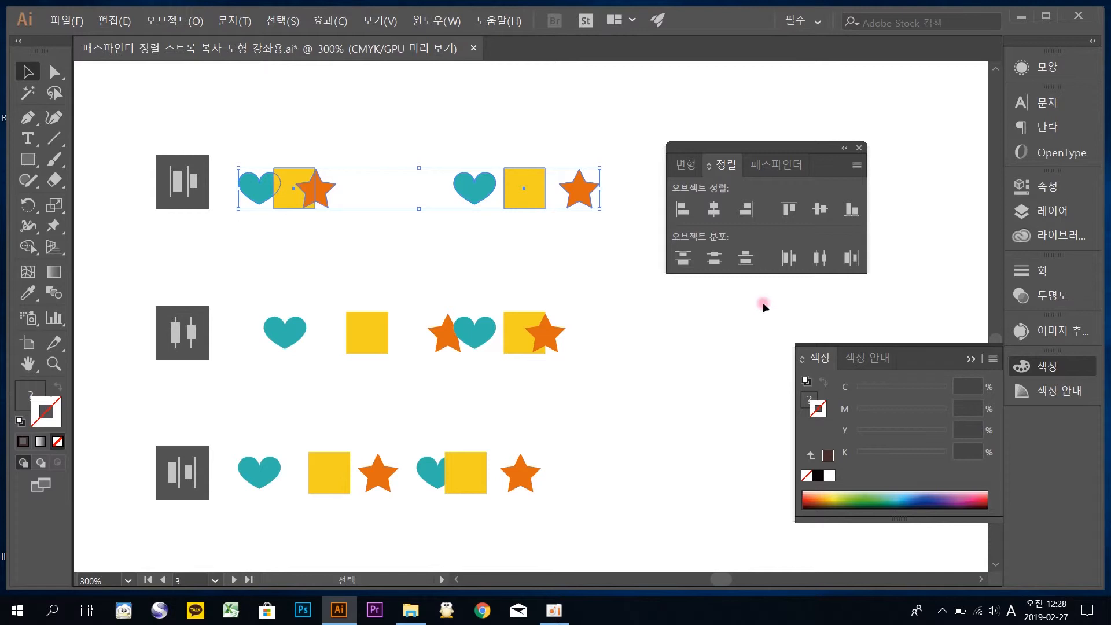
click(785, 258)
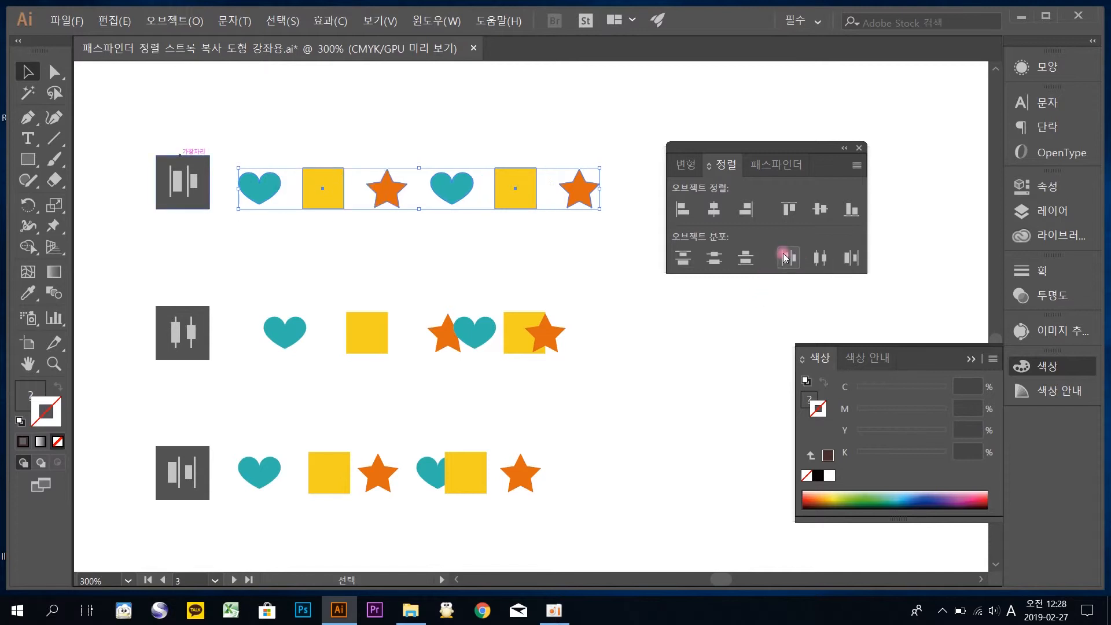
click(345, 231)
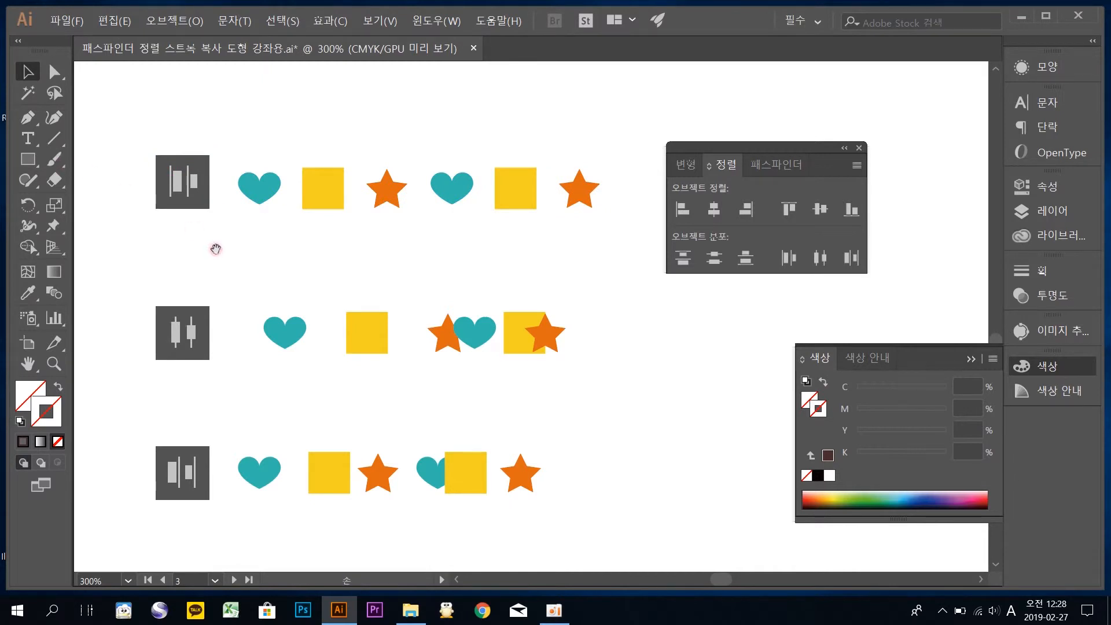
Draw a vertical line with a dark stroke and place copies of it along the left edge of each shape in the first row
click(53, 138)
drag(236, 146, 248, 232)
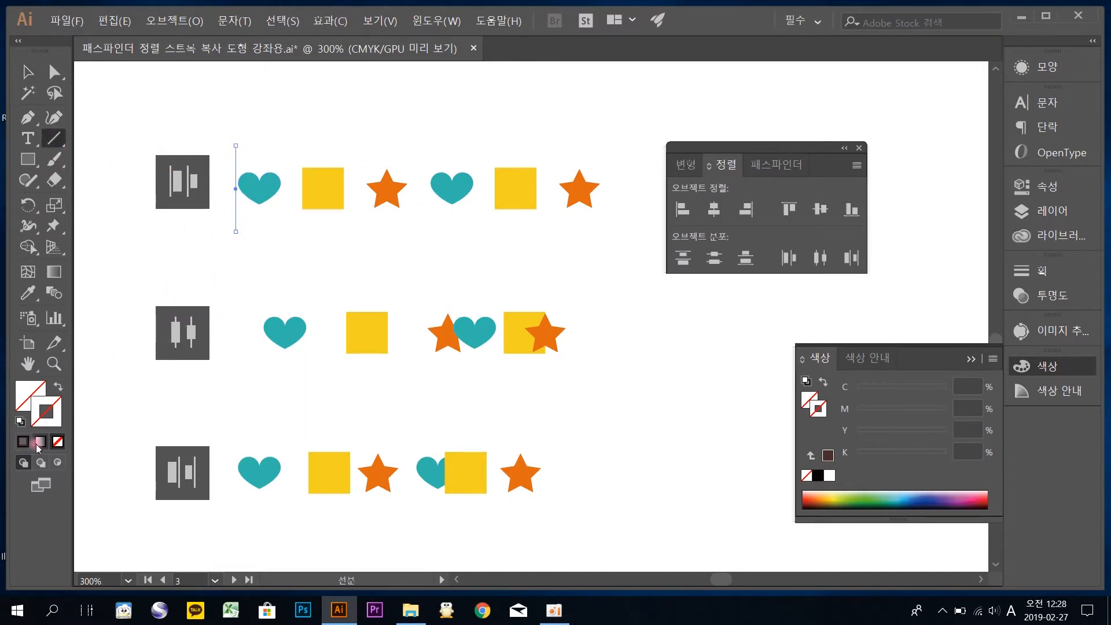
click(36, 426)
click(27, 71)
click(238, 112)
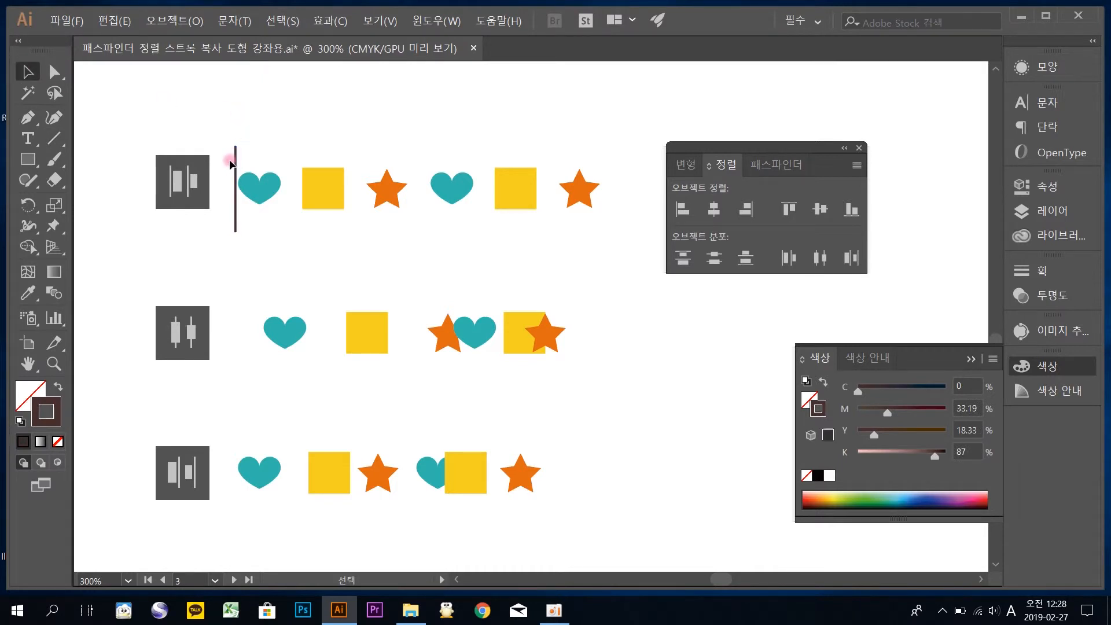
drag(238, 166, 559, 155)
click(567, 168)
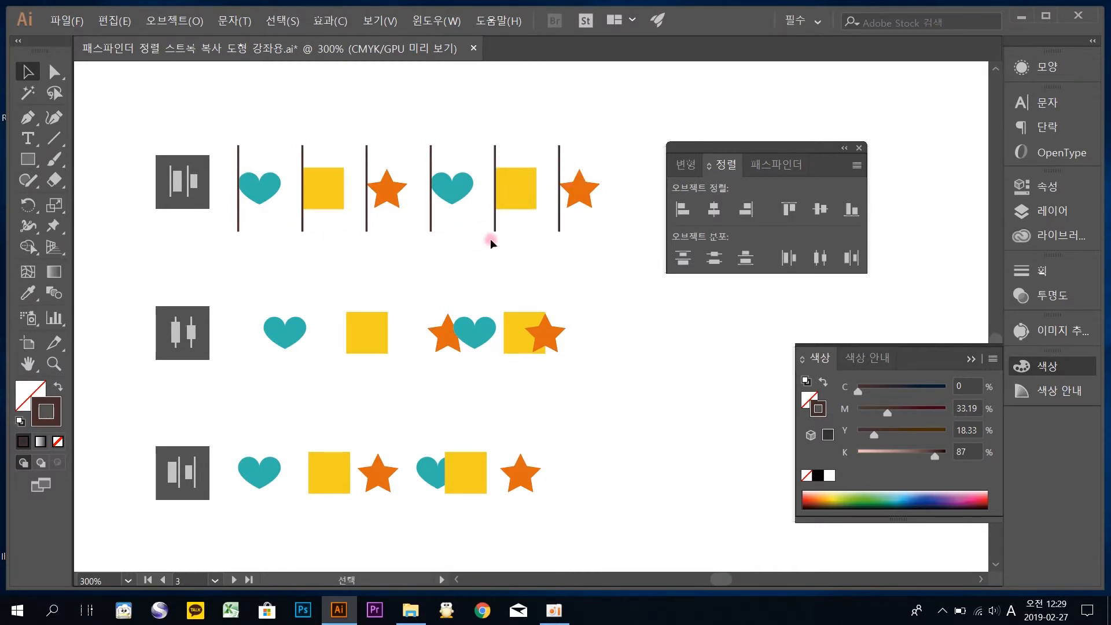
Distribute the second row's six shapes evenly by their horizontal centers, and place copies of the vertical line through each shape's center
drag(527, 276, 512, 238)
drag(617, 360, 239, 243)
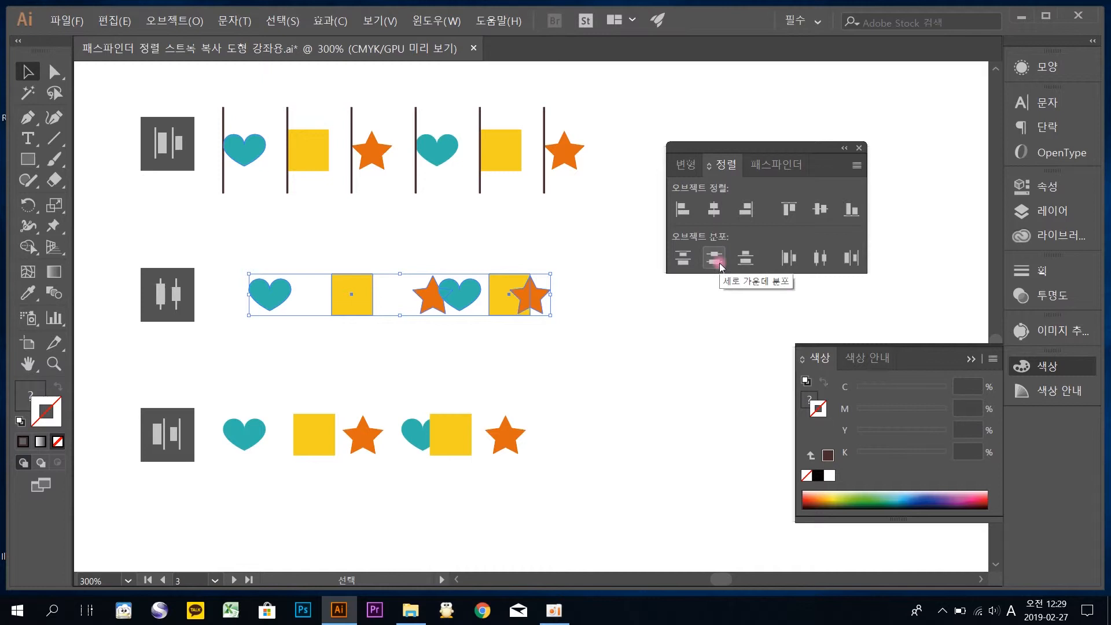
click(825, 260)
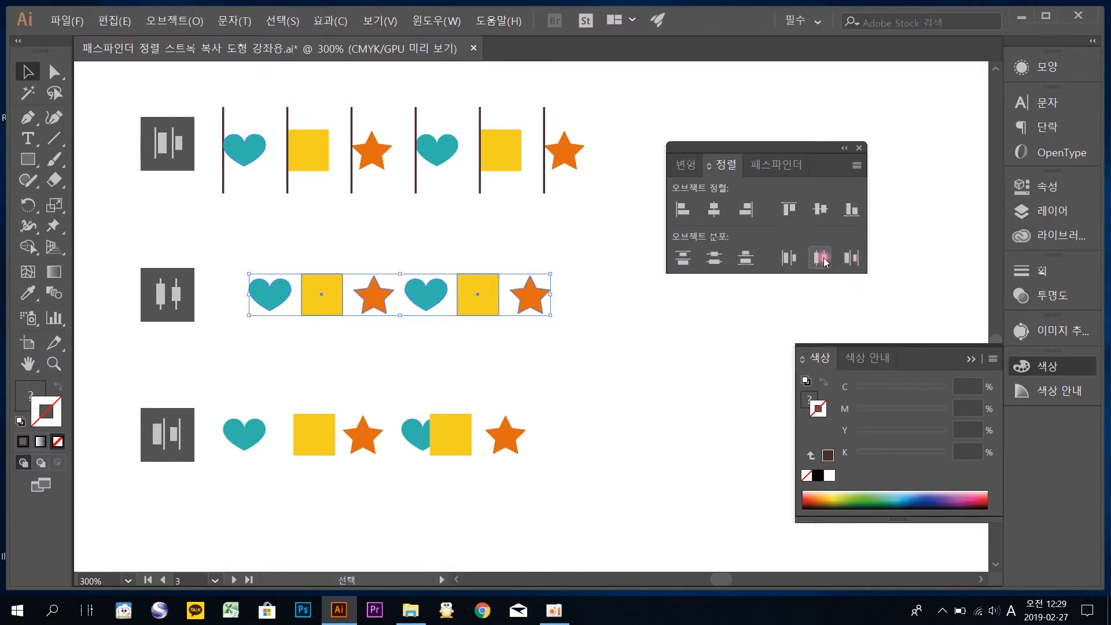
click(532, 139)
drag(544, 130, 530, 282)
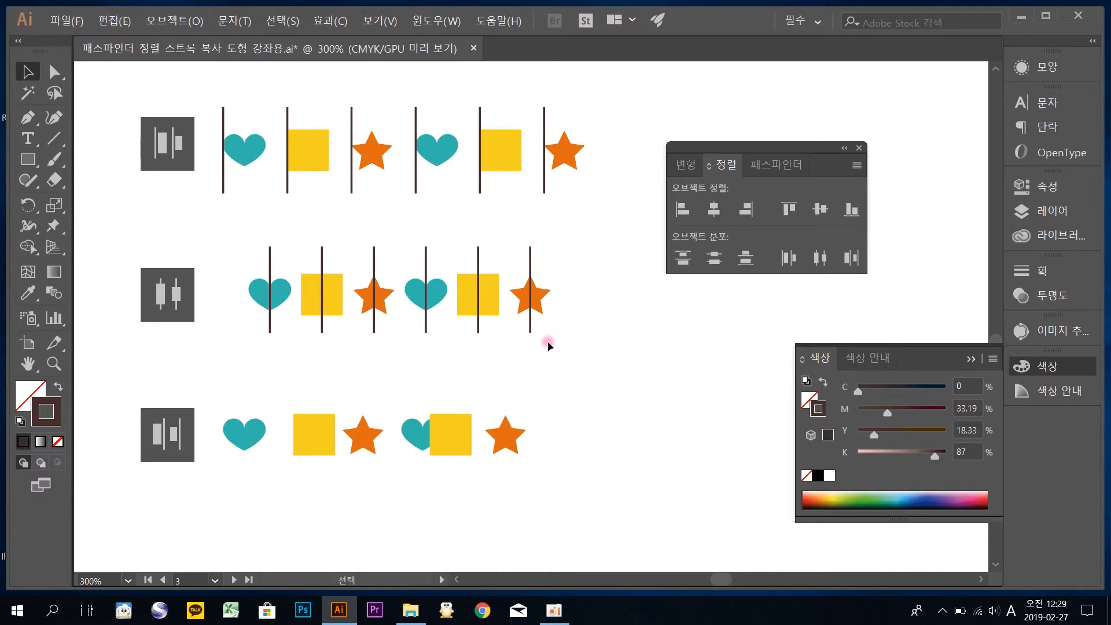
Distribute the six shapes in the third row evenly by their right edges
scroll(551, 340, down, 2)
drag(371, 381, 225, 314)
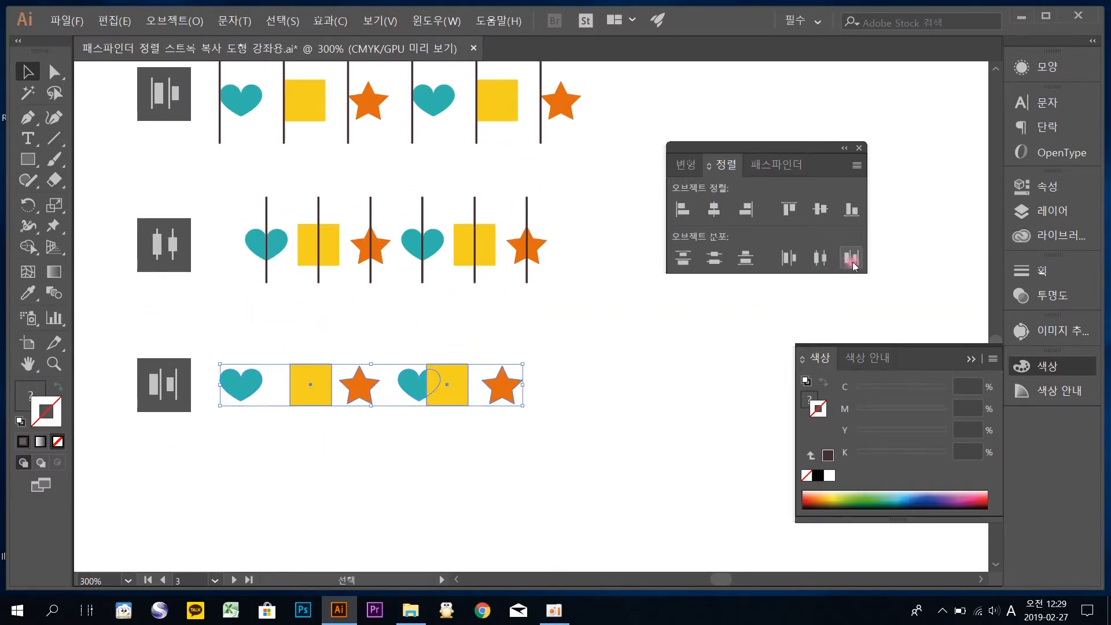
drag(590, 454, 212, 326)
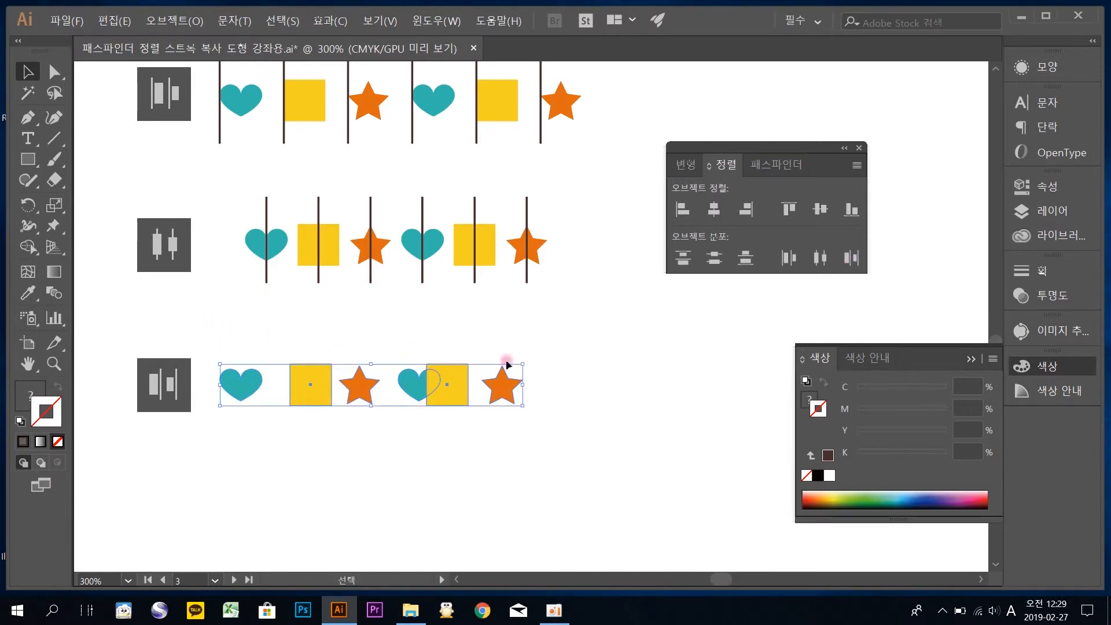
click(859, 261)
click(540, 405)
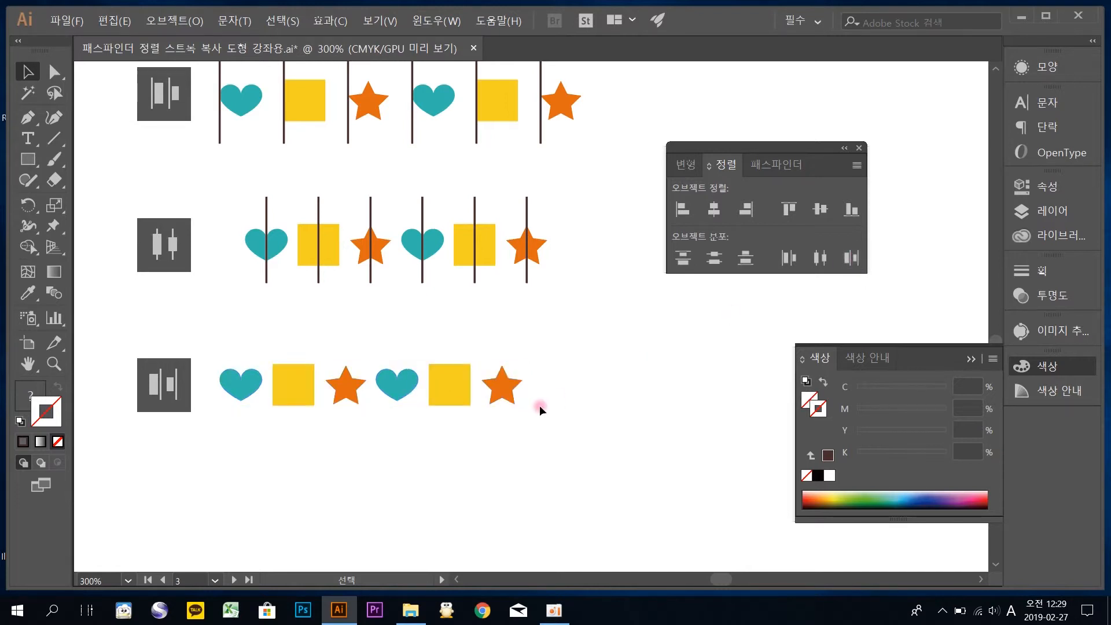
Place copies of the vertical line along the right edge of each shape in the third row
alt+drag(268, 278, 523, 416)
key(ctrl+z)
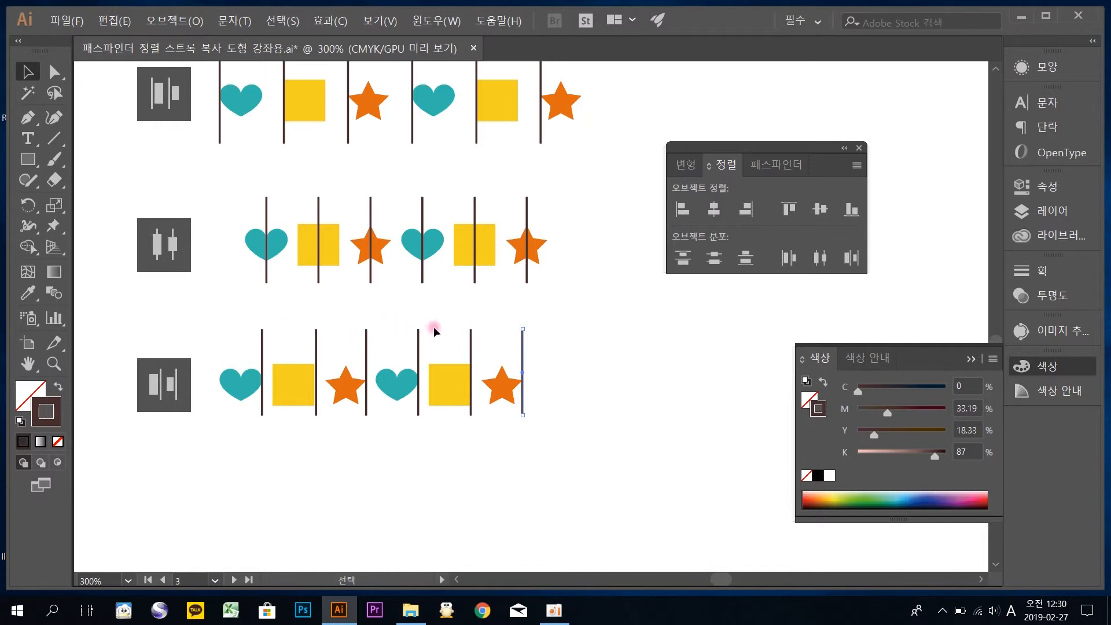
click(572, 362)
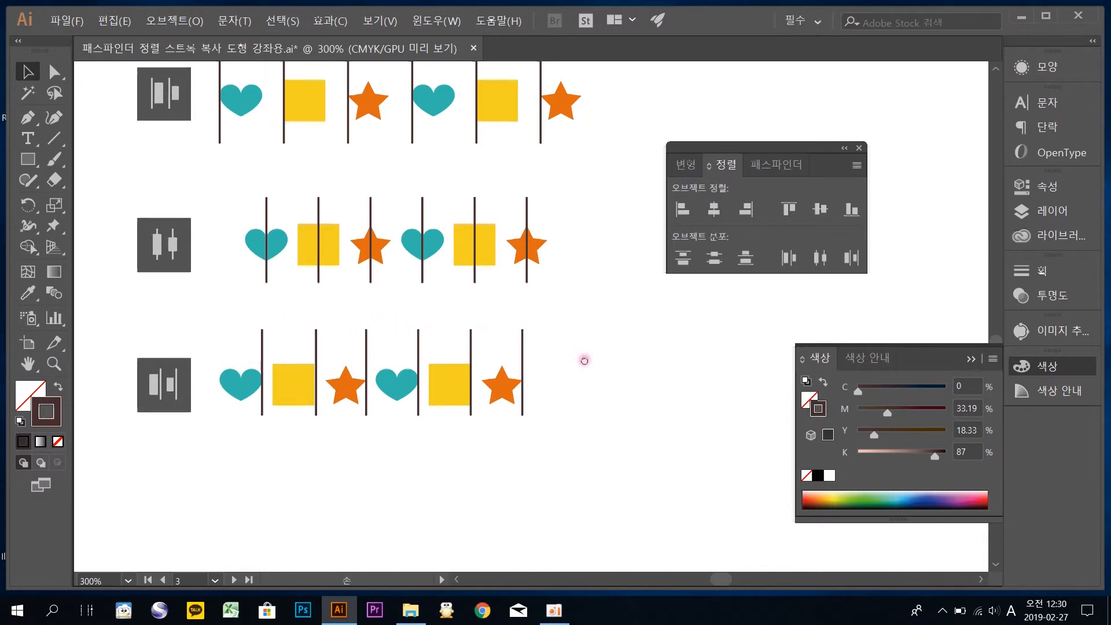
Copy the first row's six shapes without lines to the empty area, enlarge and move out the last star, and duplicate the row twice below
drag(588, 356, 543, 433)
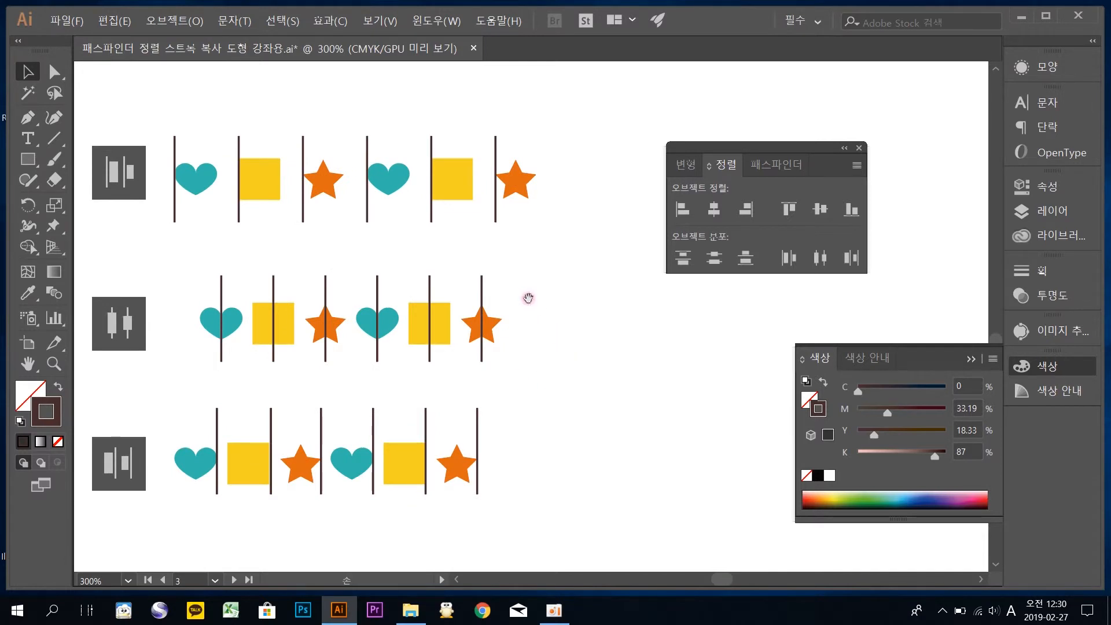
drag(526, 295, 459, 318)
drag(478, 258, 416, 148)
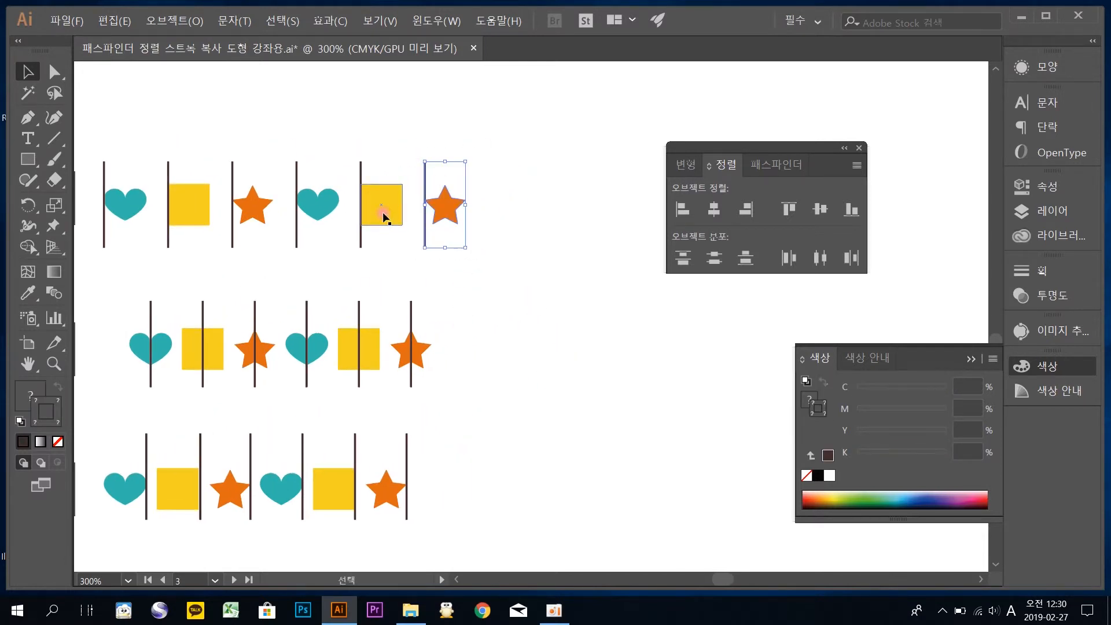
click(477, 265)
drag(476, 263, 124, 193)
drag(352, 258, 227, 275)
drag(223, 229, 634, 269)
drag(585, 325, 498, 297)
Distribute the first copied row's six shapes evenly by their left edges and the second copied row's by their horizontal centers
drag(606, 242, 179, 151)
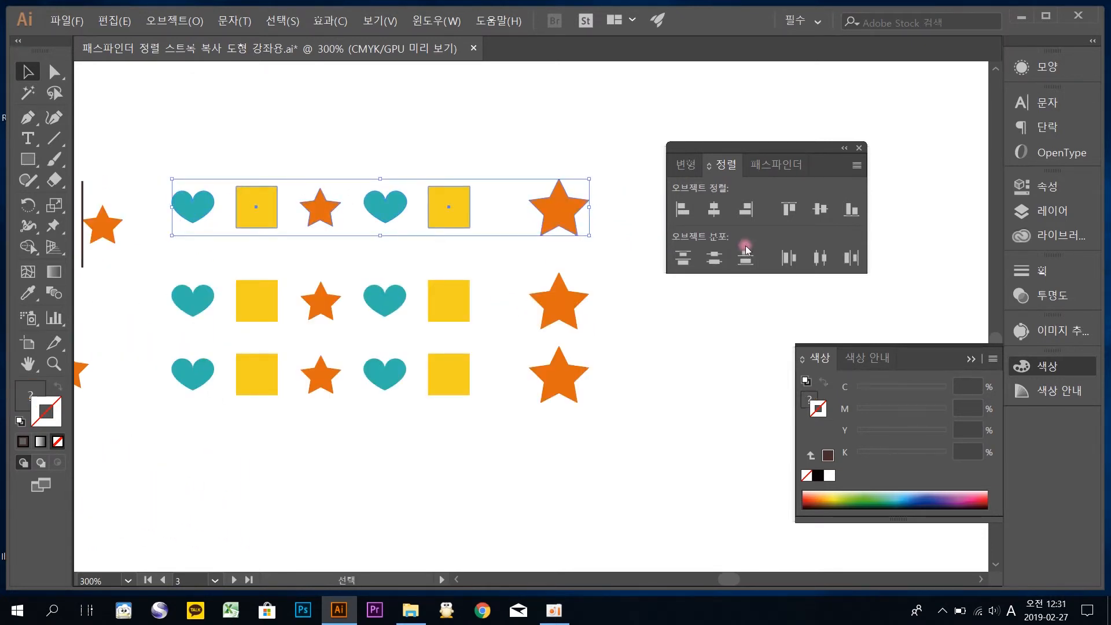
click(800, 262)
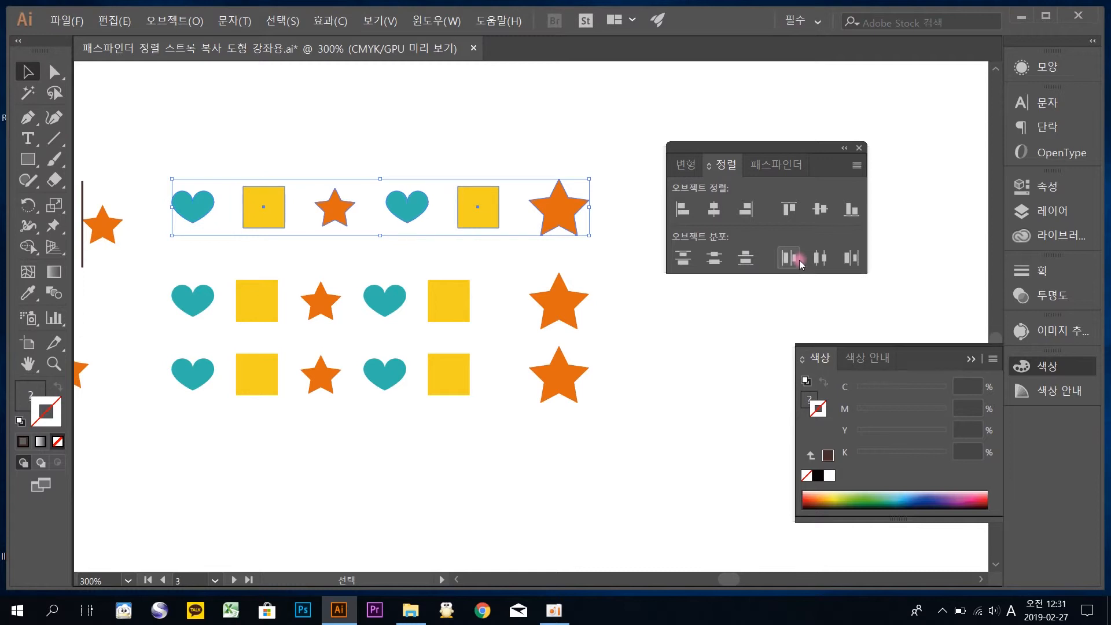
click(644, 301)
drag(630, 321, 168, 273)
click(819, 258)
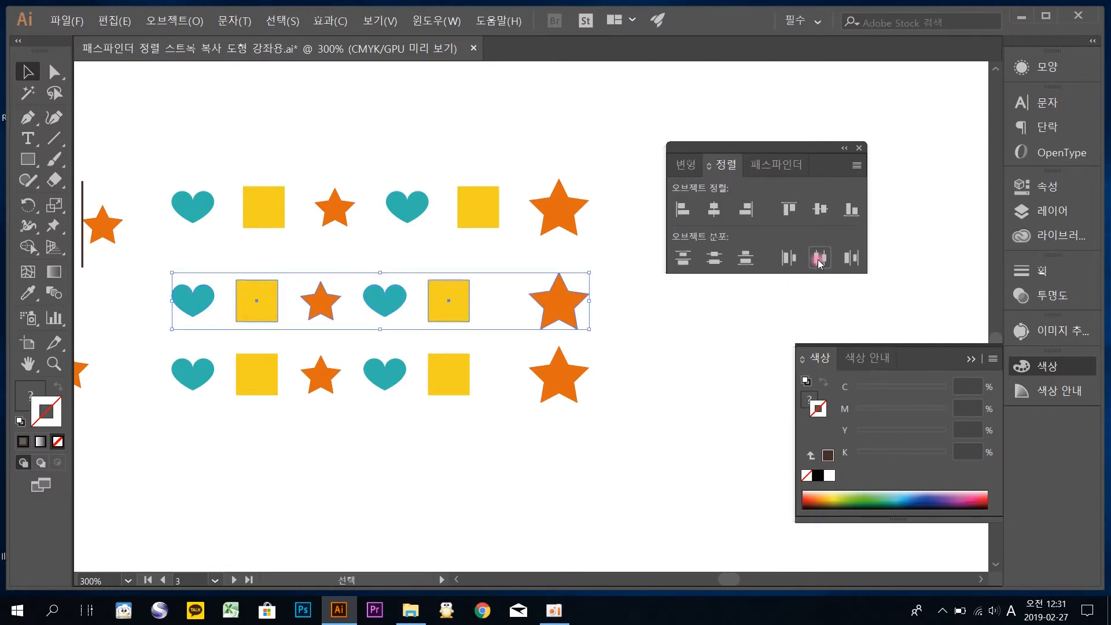
Distribute the third copied row's six shapes evenly by their right edges
drag(633, 409, 183, 355)
drag(166, 351, 166, 353)
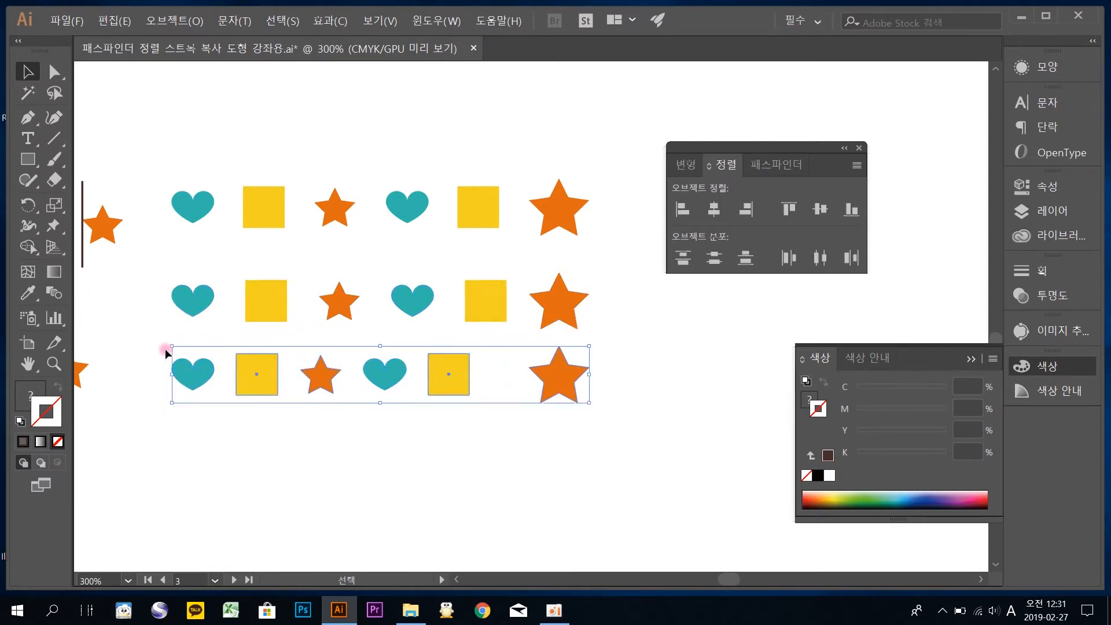
click(853, 259)
click(854, 258)
click(628, 449)
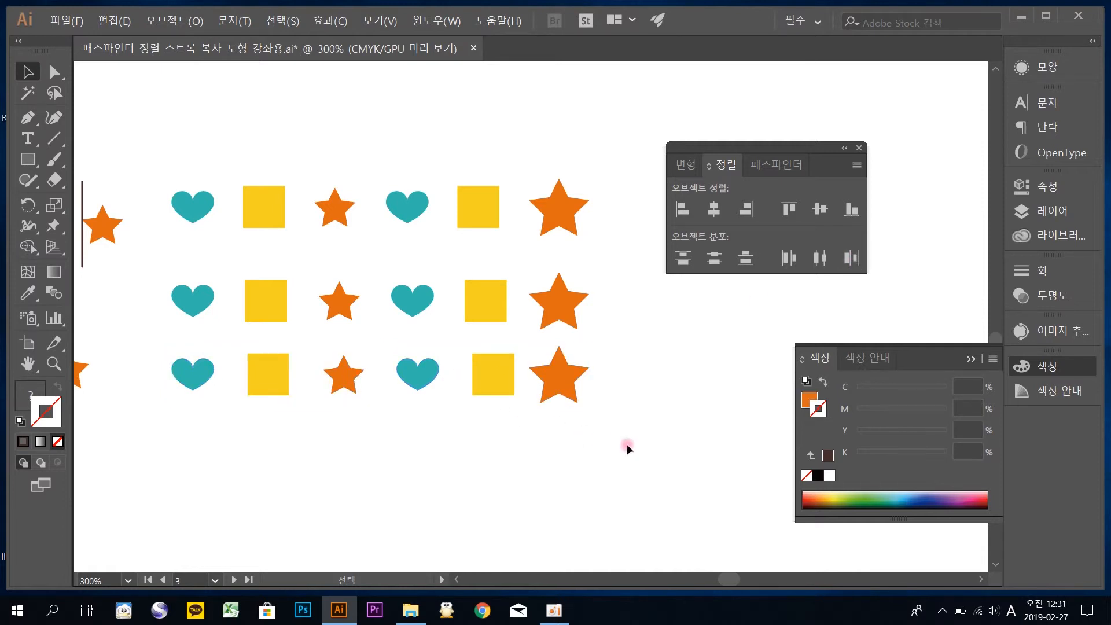
drag(621, 438, 160, 347)
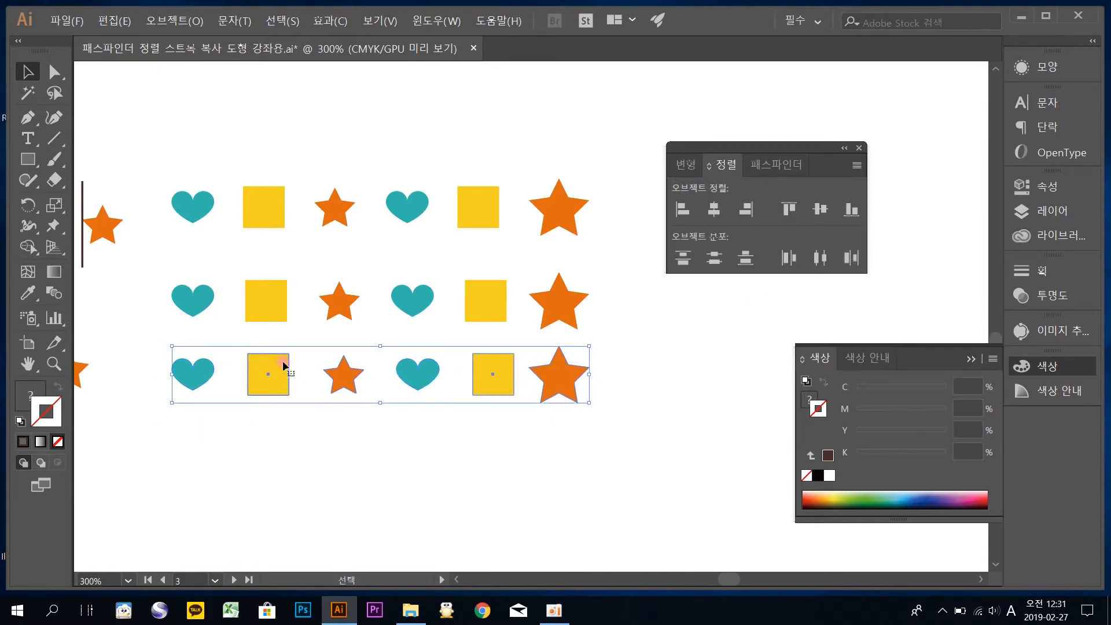
drag(280, 379, 327, 373)
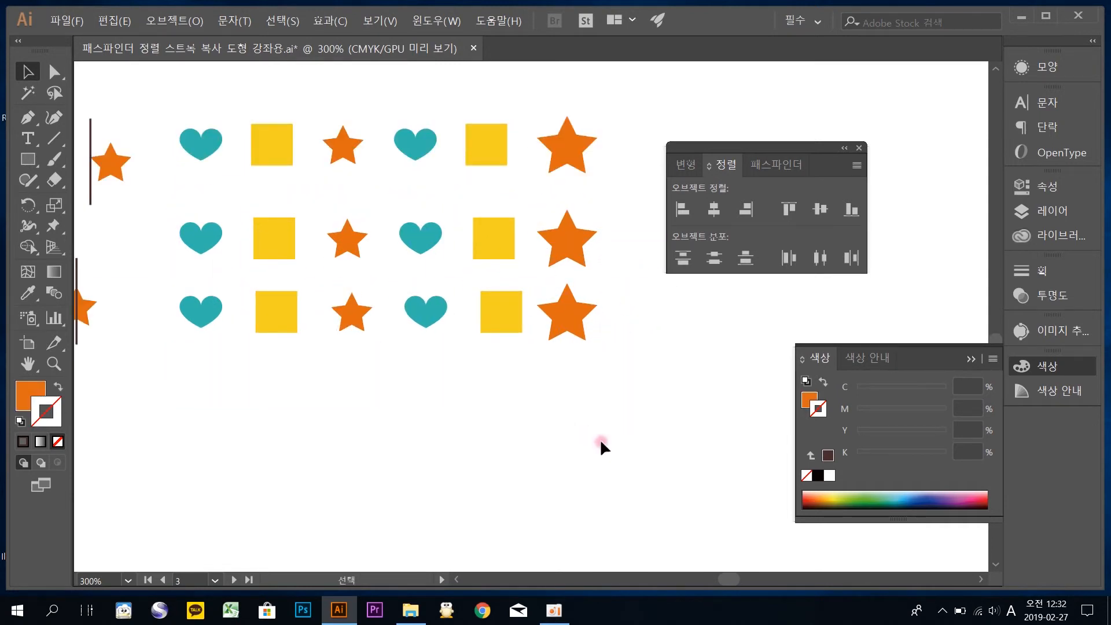
Collapse the Color panel and show the Align panel's extra options, including Distribute Spacing and Align To
drag(787, 147, 739, 105)
click(1038, 366)
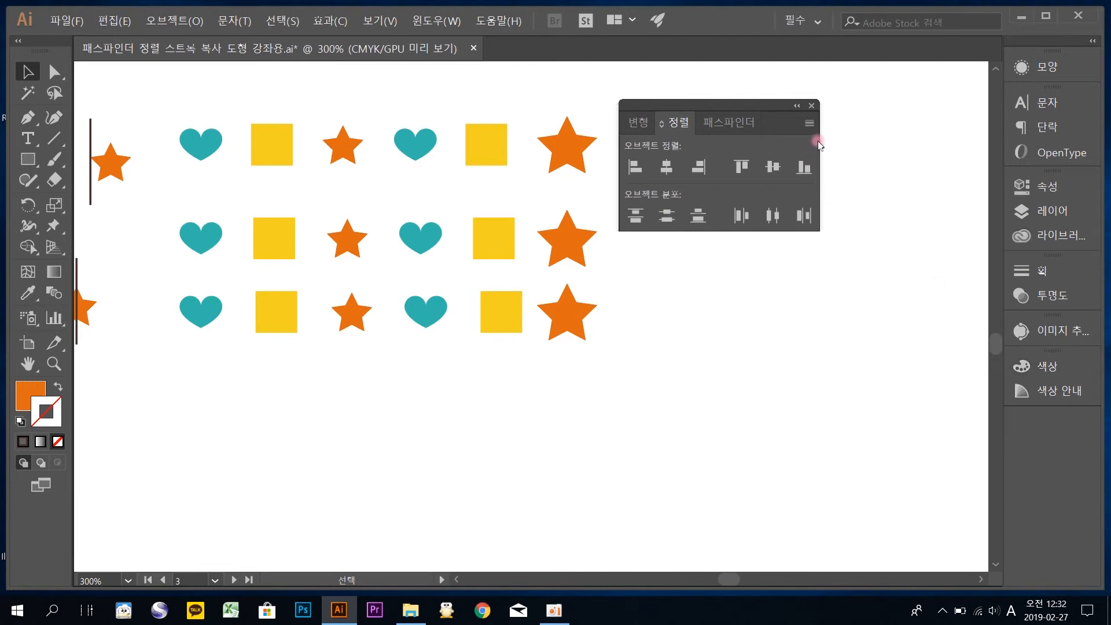
click(808, 124)
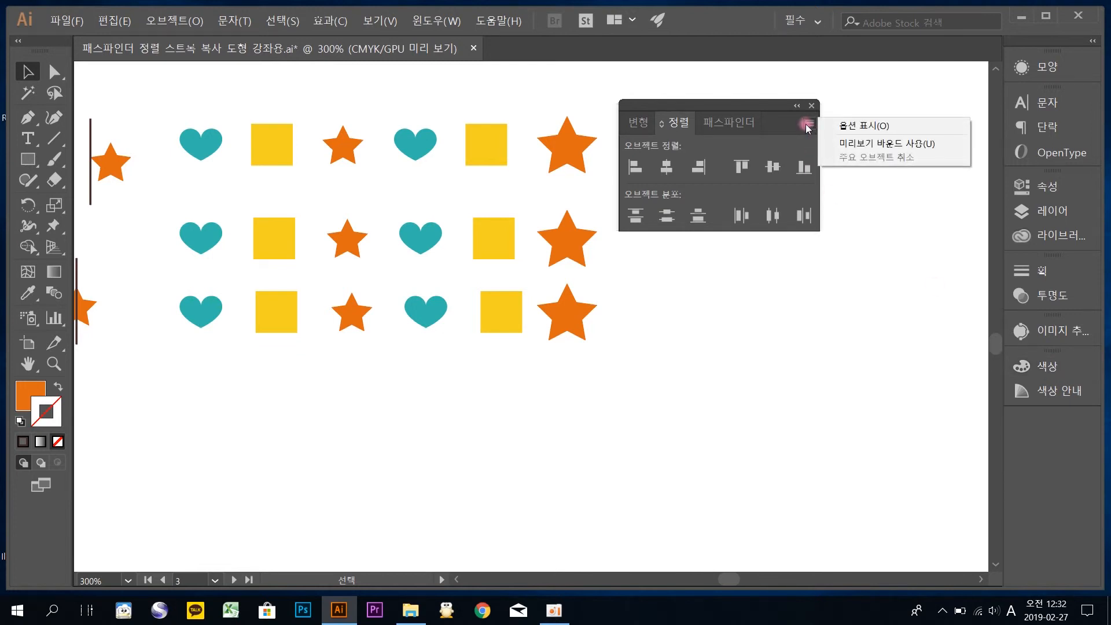
click(849, 133)
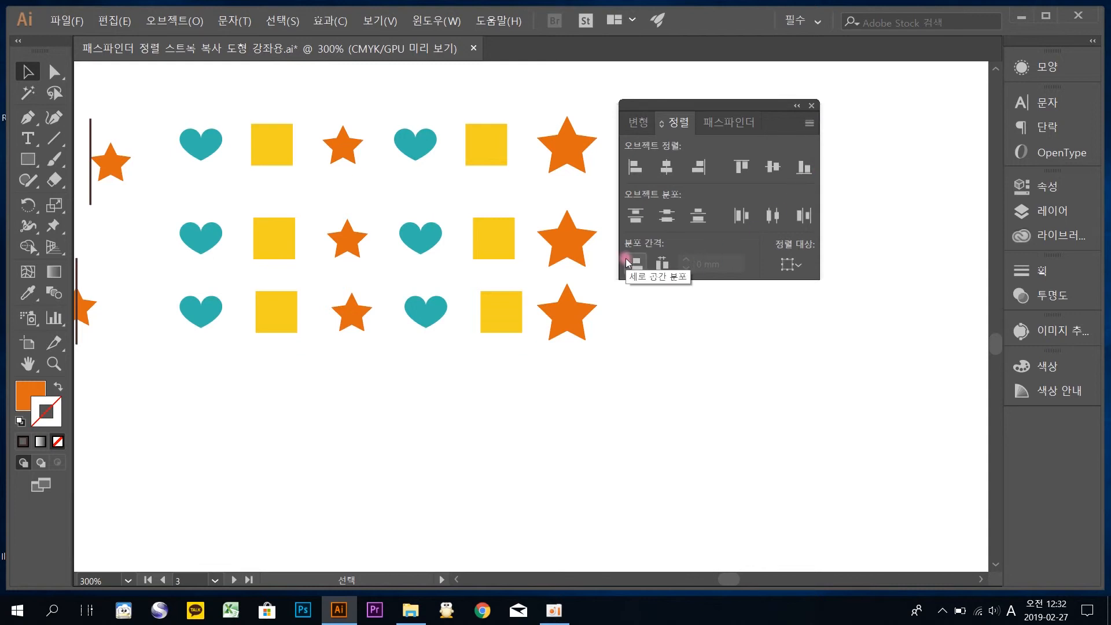
Duplicate the third copied row straight down into the empty area below it
drag(602, 385, 176, 289)
drag(290, 315, 278, 512)
drag(347, 449, 323, 253)
click(231, 267)
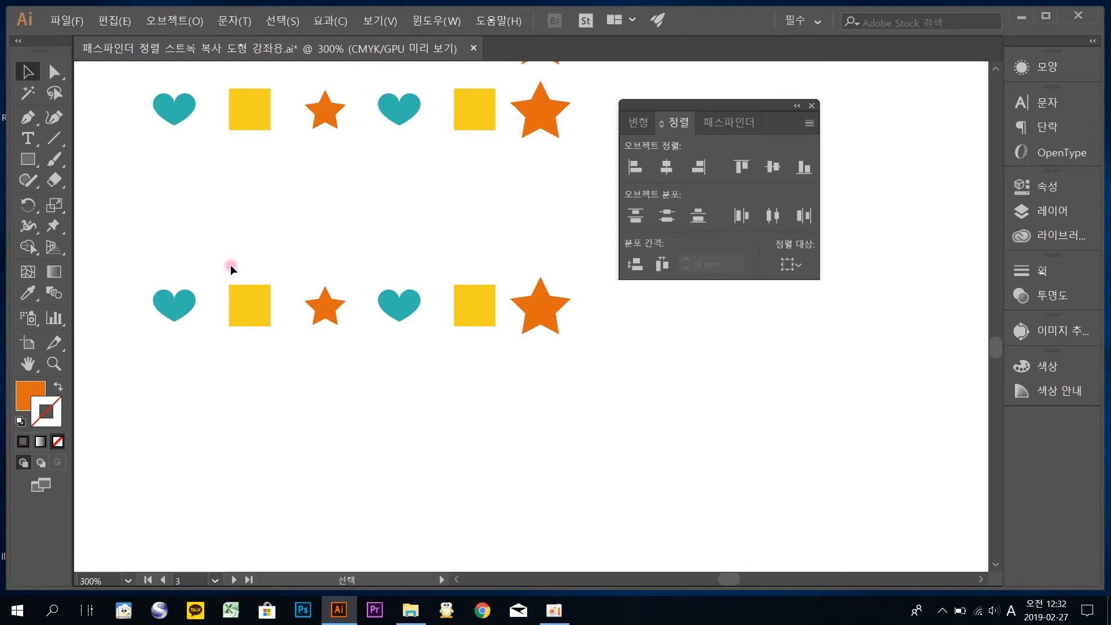
Distribute the duplicated row horizontally with 5 mm spacing, using its first heart as the key object
drag(614, 369, 127, 238)
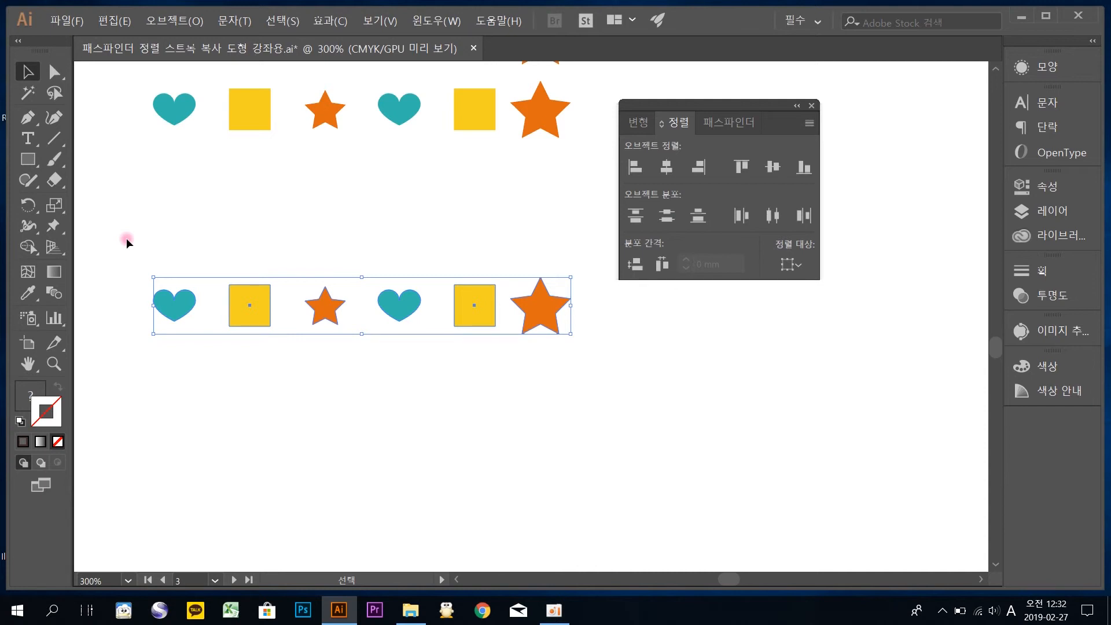
click(185, 313)
click(180, 309)
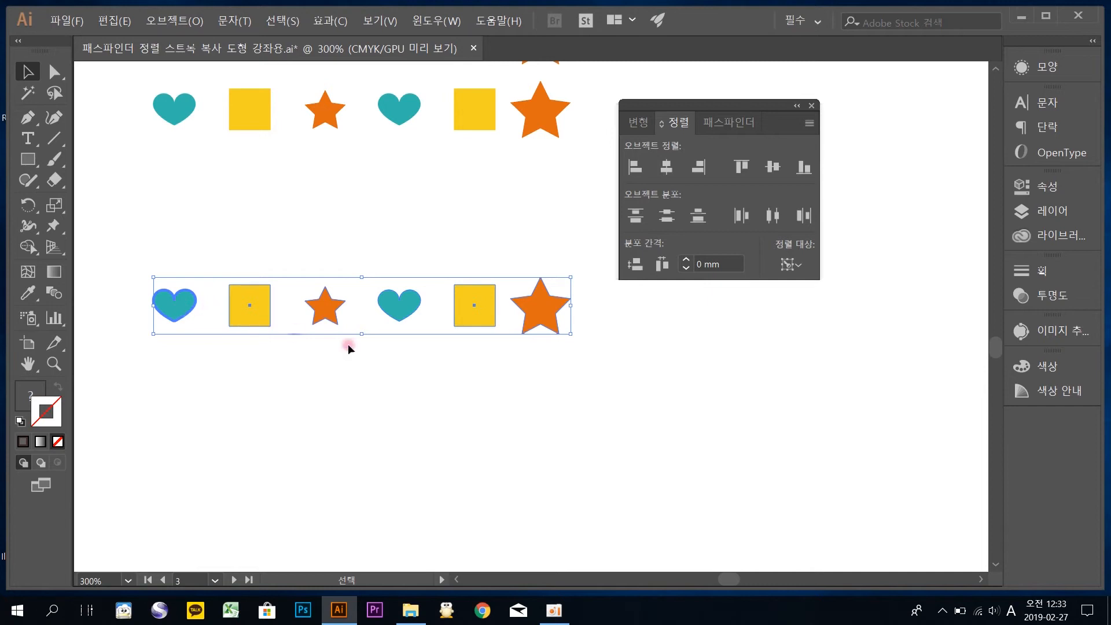
click(688, 263)
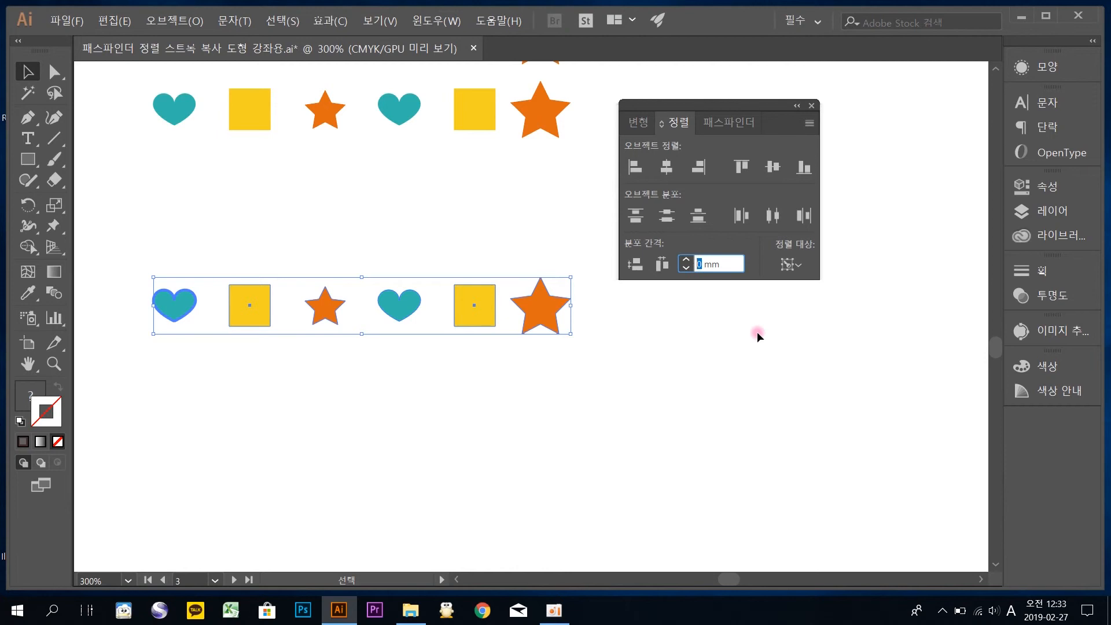
text(5)
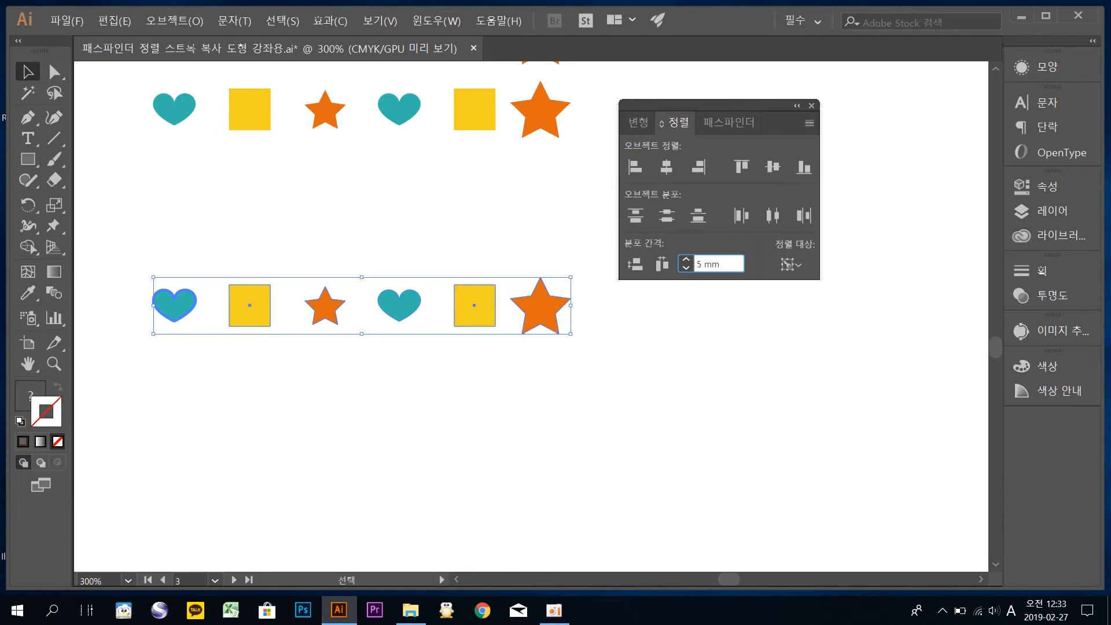
click(655, 261)
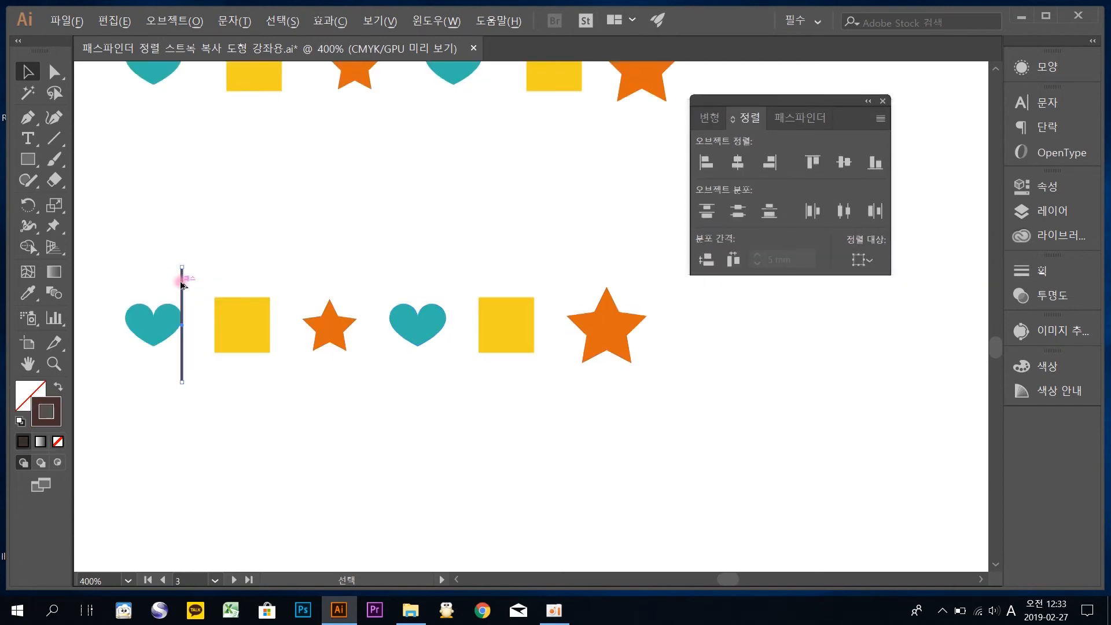
Mark each gap in the 5 mm spaced row with vertical lines along the facing edges of neighbouring shapes
drag(181, 277, 231, 246)
key(ctrl+z)
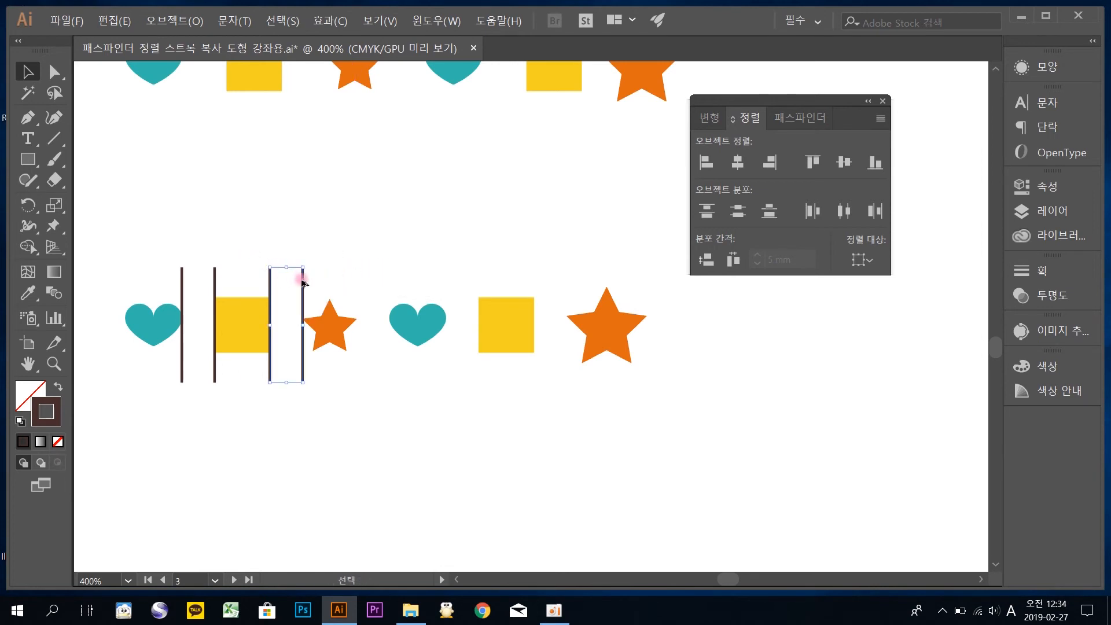
drag(301, 281, 565, 298)
drag(680, 417, 134, 205)
click(283, 245)
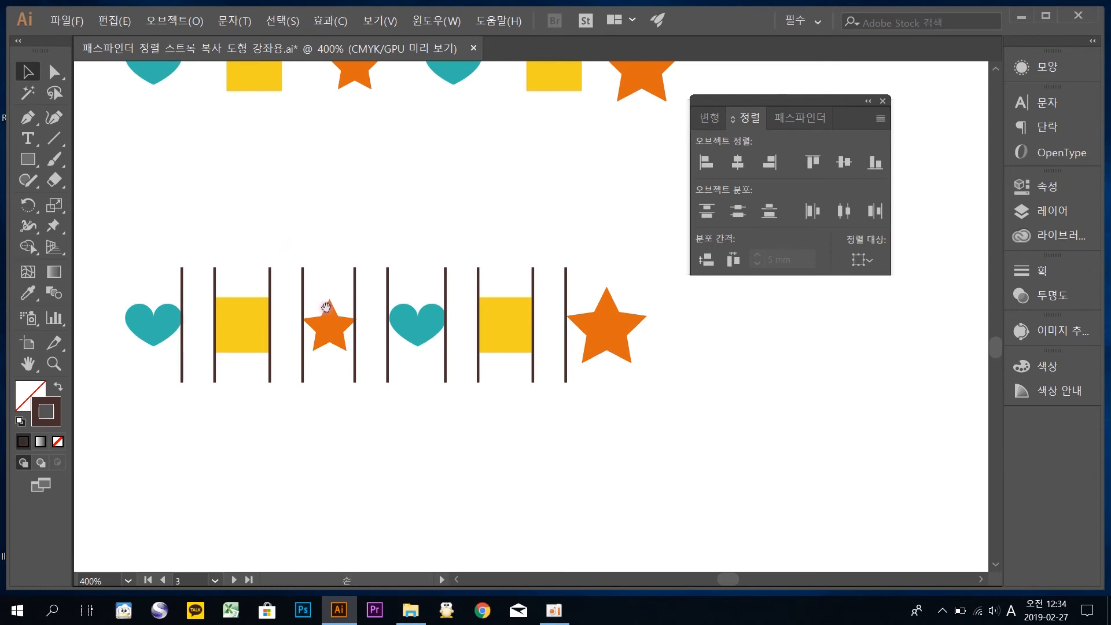
Copy the row's six shapes without the marker lines to the empty area directly below
scroll(318, 293, down, 4)
click(163, 185)
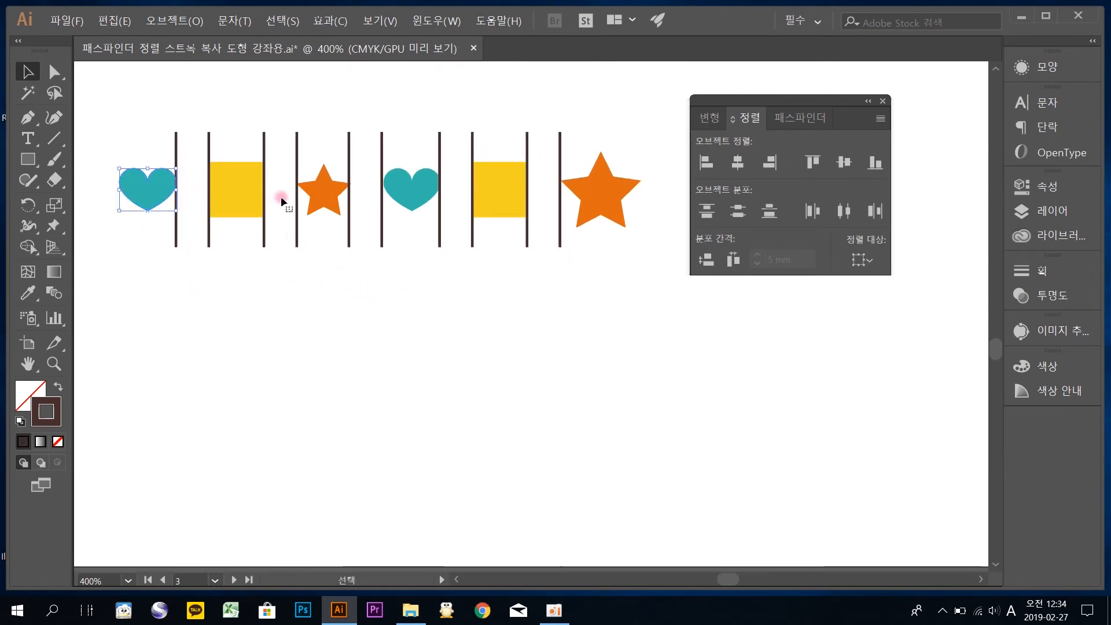
shift+click(245, 190)
shift+click(324, 188)
shift+click(404, 186)
shift+click(492, 189)
shift+click(599, 191)
drag(599, 191, 613, 305)
drag(631, 383, 619, 313)
Stagger the copied shapes downward in steps and delete the last three, keeping only the first heart, square and star
drag(652, 341, 234, 292)
drag(639, 408, 286, 263)
key(shift+Down)
key(shift+Down)
key(shift+Down)
drag(406, 310, 627, 437)
drag(503, 373, 518, 437)
drag(664, 496, 279, 430)
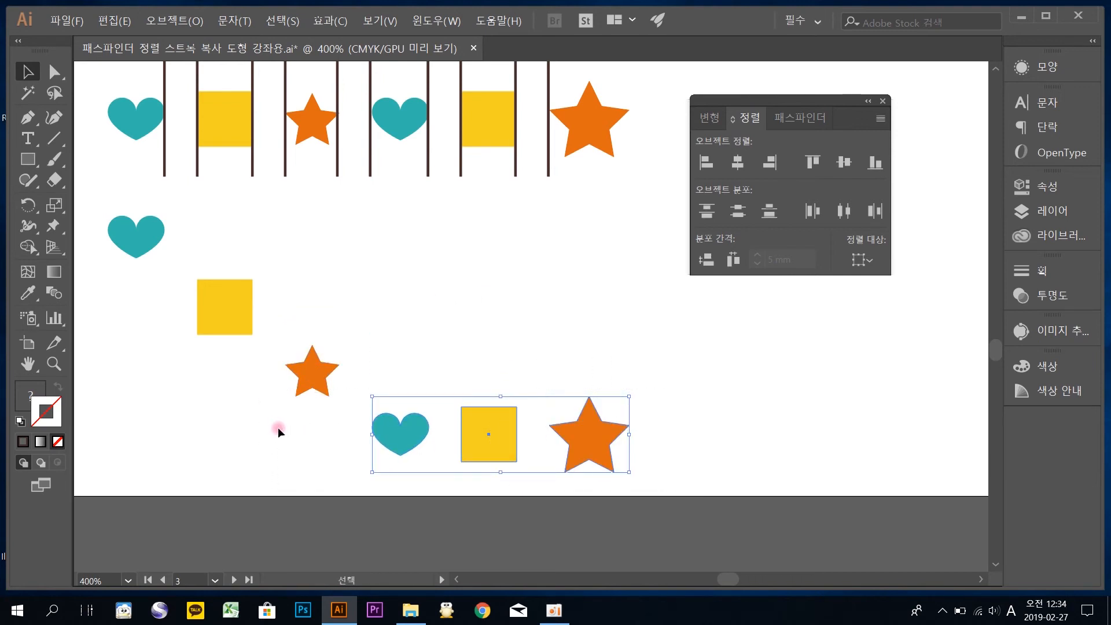
key(Delete)
Distribute the staggered heart, square and star vertically with 10 mm spacing, using the square as the key object
drag(365, 429, 344, 258)
drag(471, 276, 421, 297)
drag(538, 453, 253, 226)
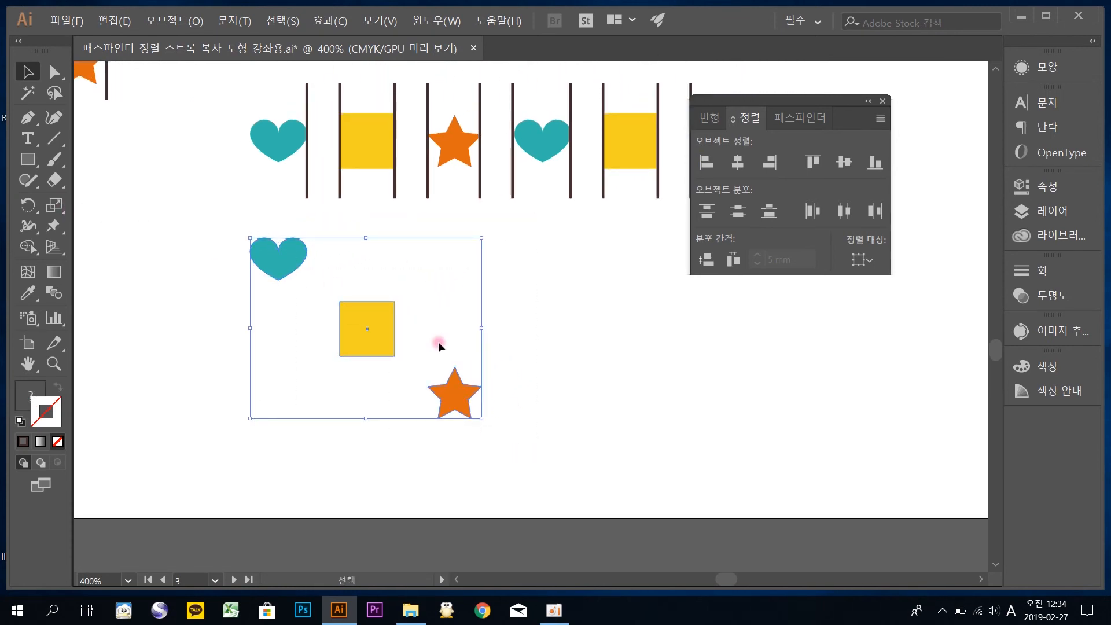
click(371, 327)
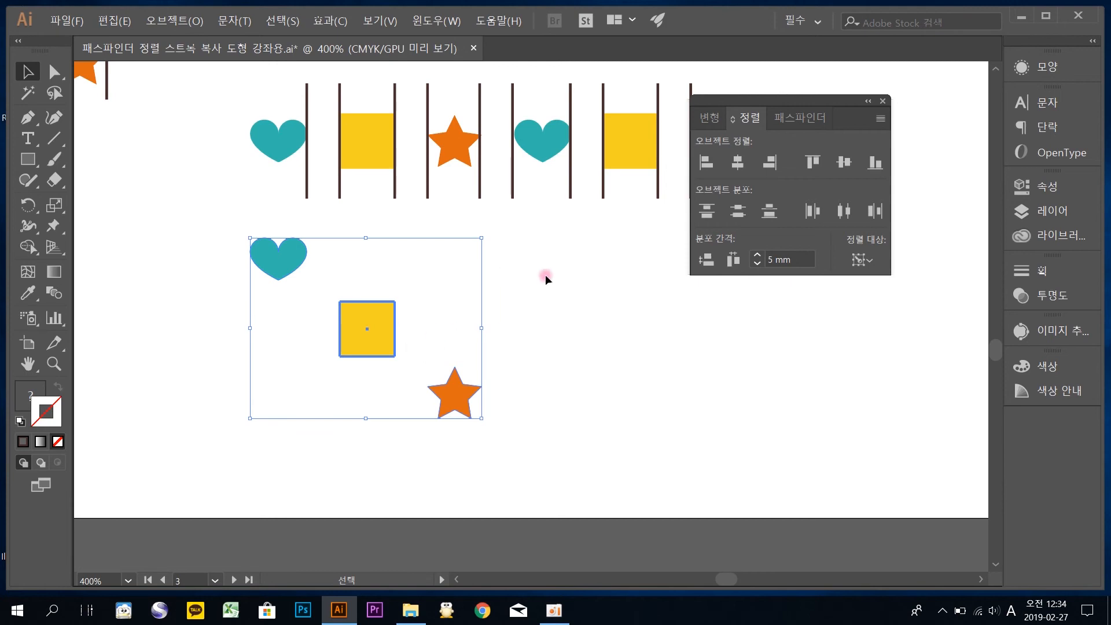
click(758, 259)
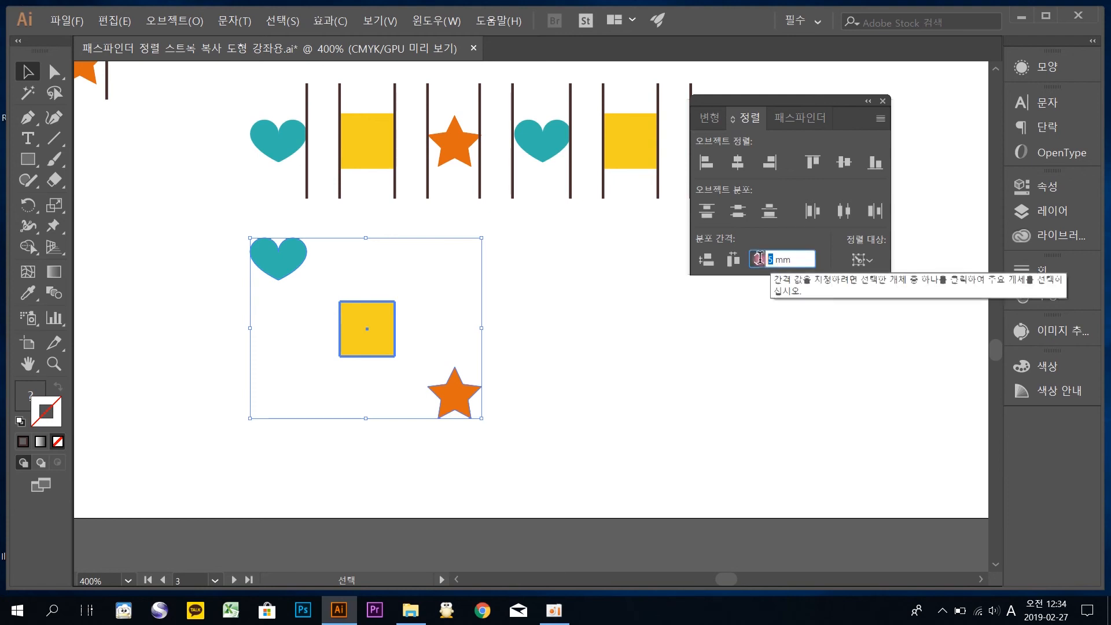
text(10)
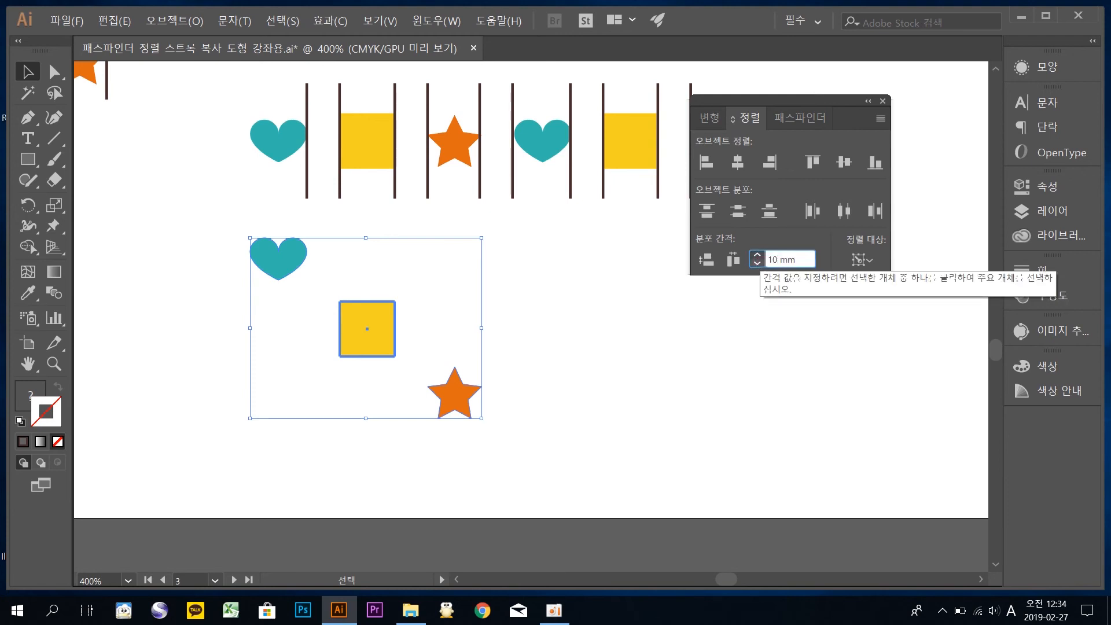
key(Return)
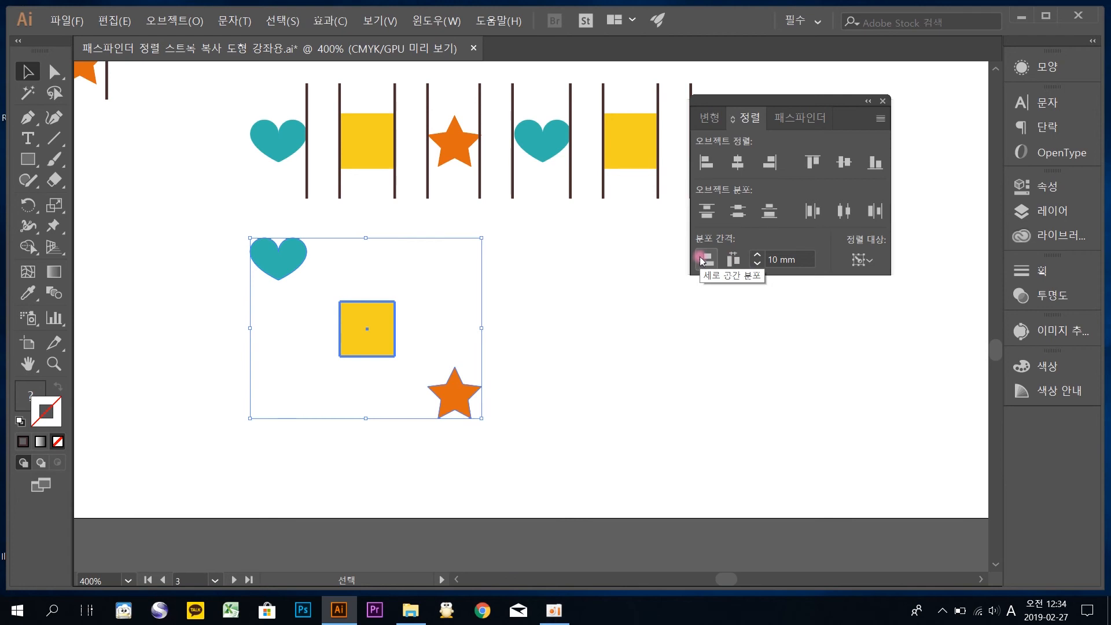
click(699, 257)
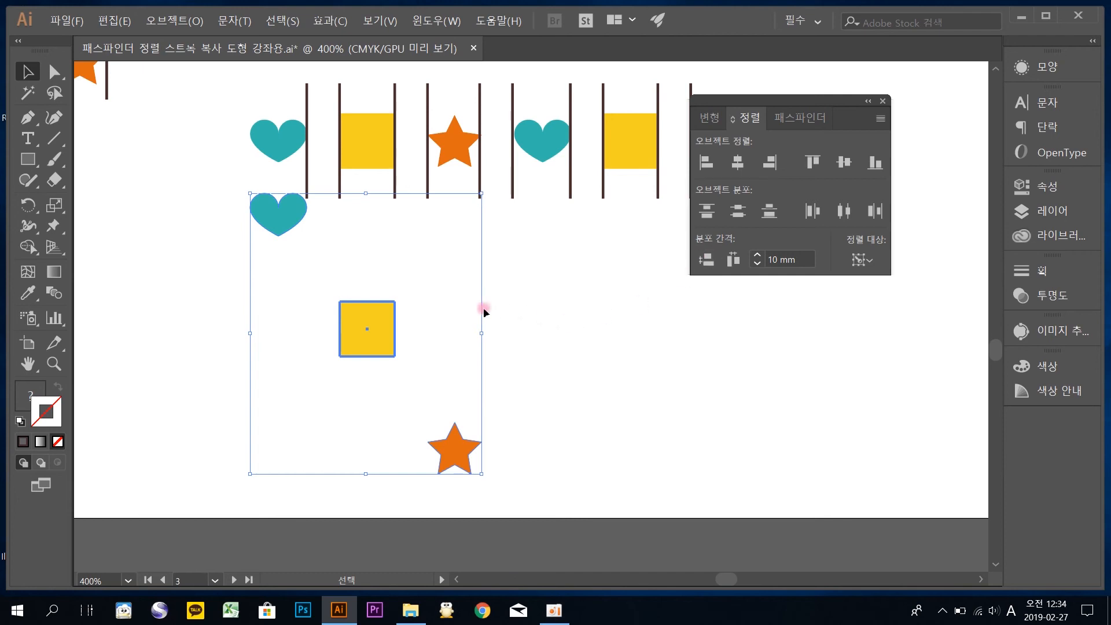
click(543, 339)
click(383, 322)
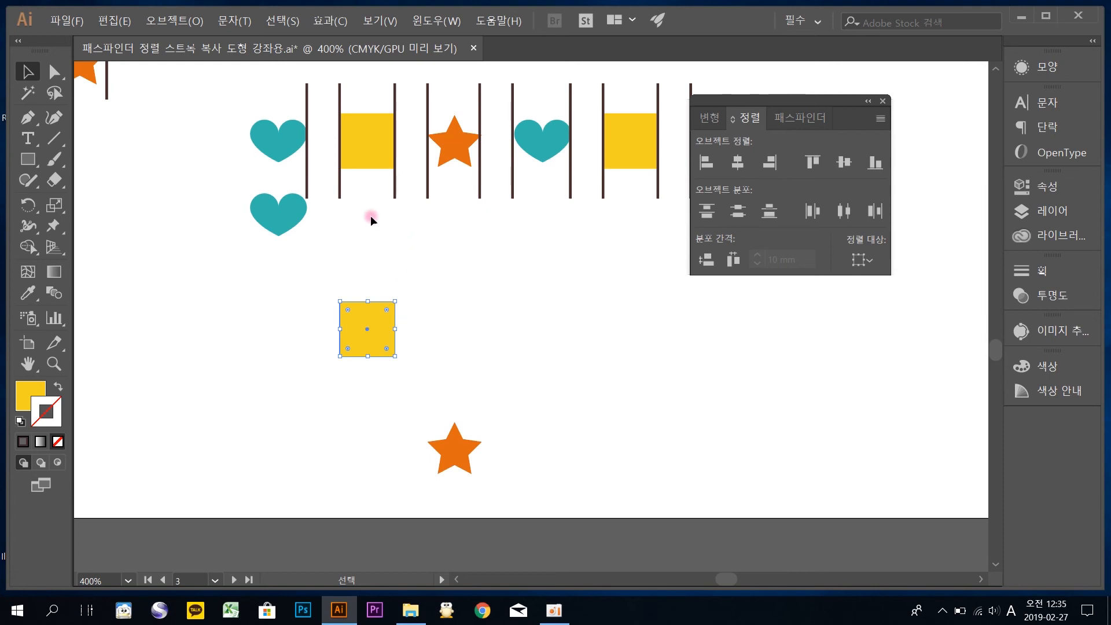
Mark the vertical gaps between heart and square and between square and star with horizontal copies of the marker line
drag(296, 184, 306, 173)
drag(361, 180, 258, 166)
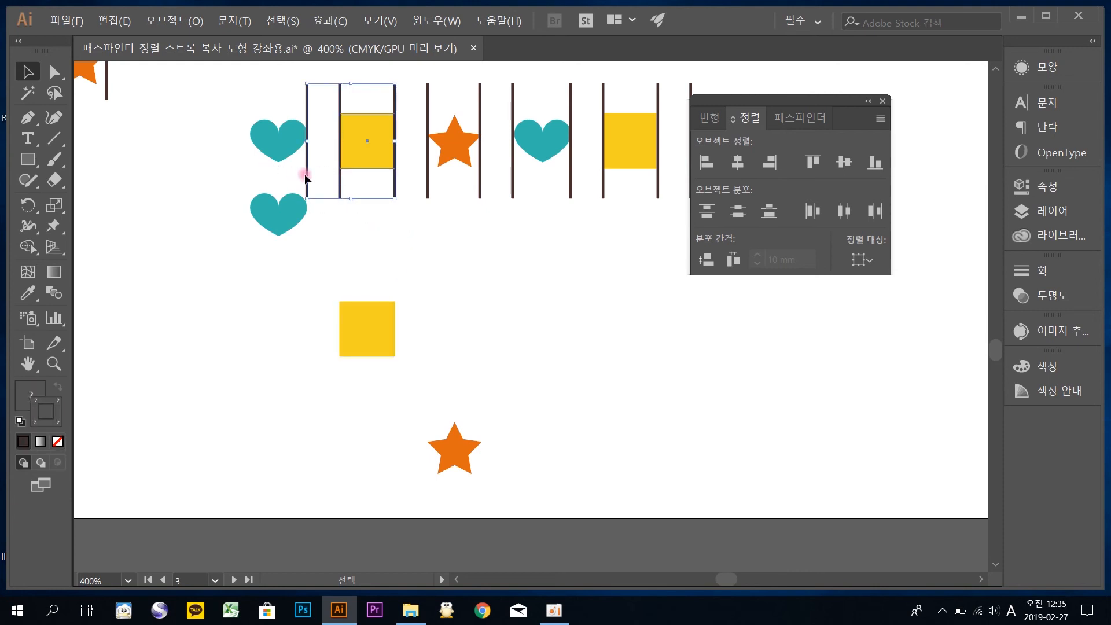
mouse_move(361, 188)
mouse_down()
mouse_move(298, 170)
mouse_move(309, 282)
mouse_move(398, 236)
mouse_move(362, 269)
mouse_up()
click(323, 269)
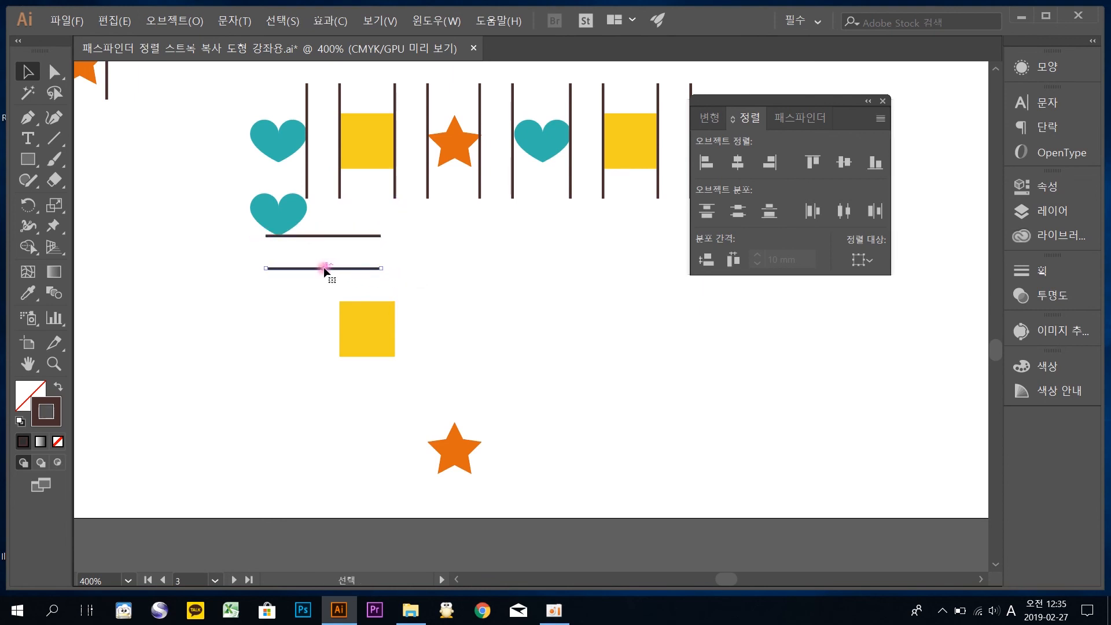
drag(339, 269, 346, 301)
drag(323, 229, 409, 424)
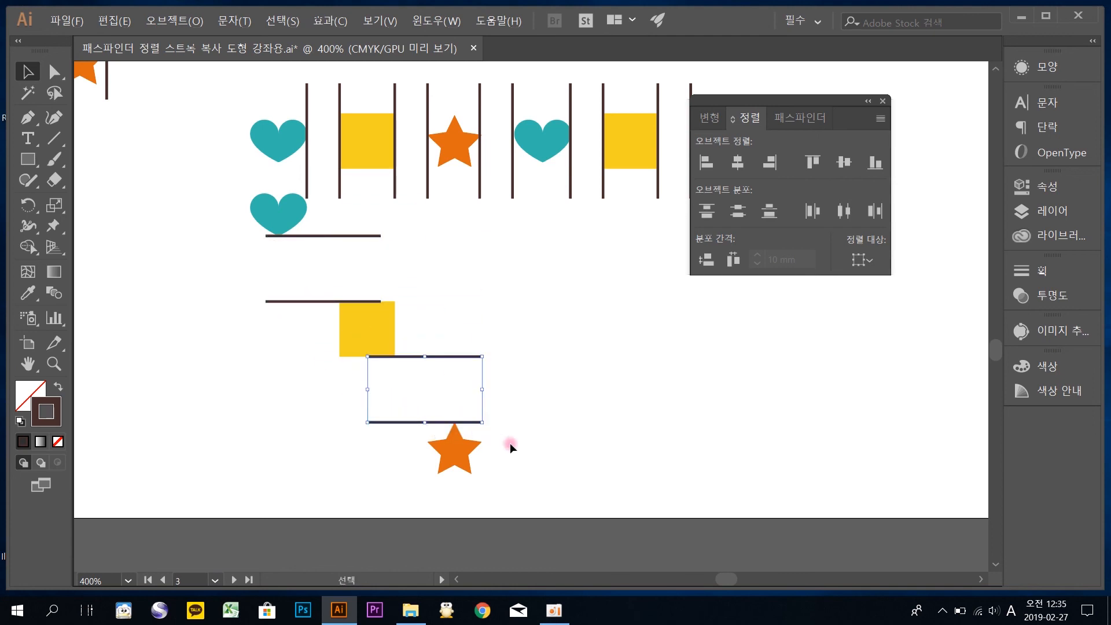
Move the staggered heart, square and star with their marker lines to the empty area beyond the row's large star
drag(546, 449, 273, 214)
scroll(295, 241, right, 3)
drag(151, 205, 326, 232)
click(474, 185)
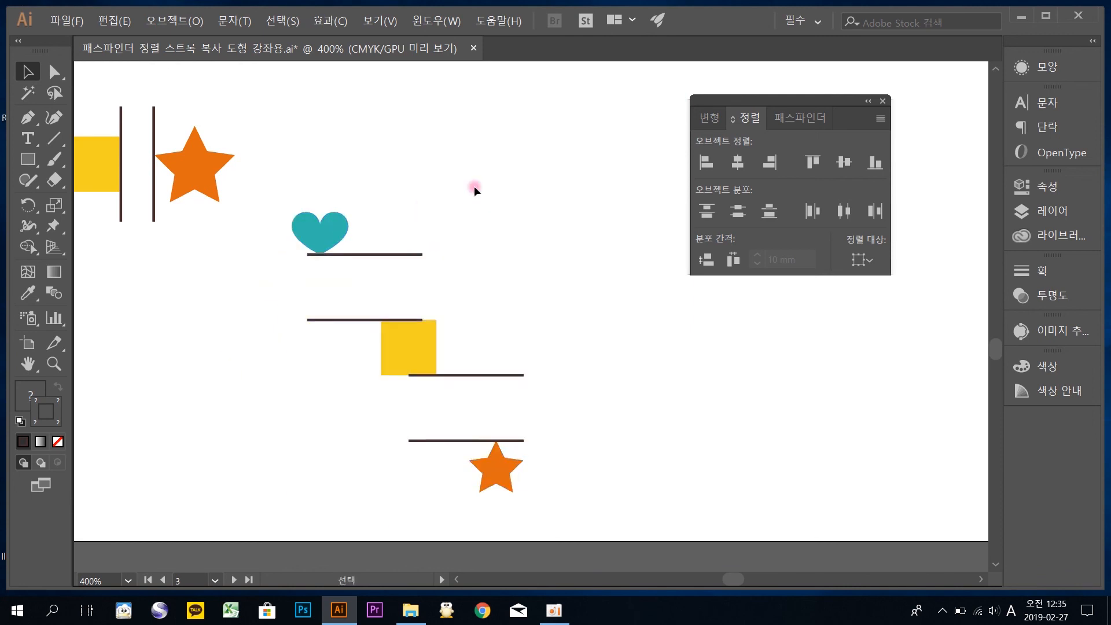